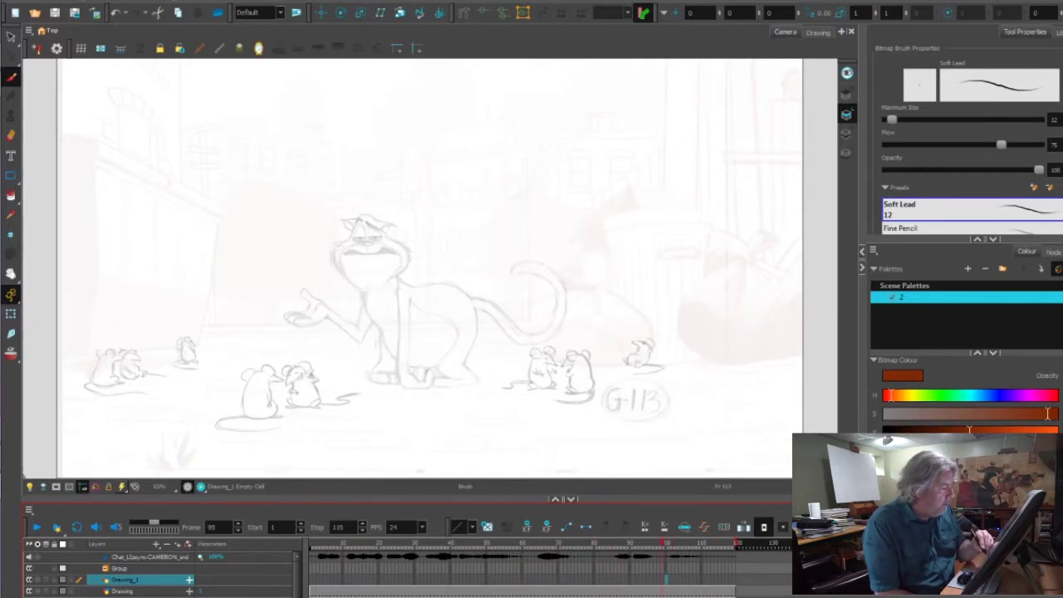
Step: Return to frame 1, then draw and undo a red circle around the right-hand mouse
left_click(531, 545)
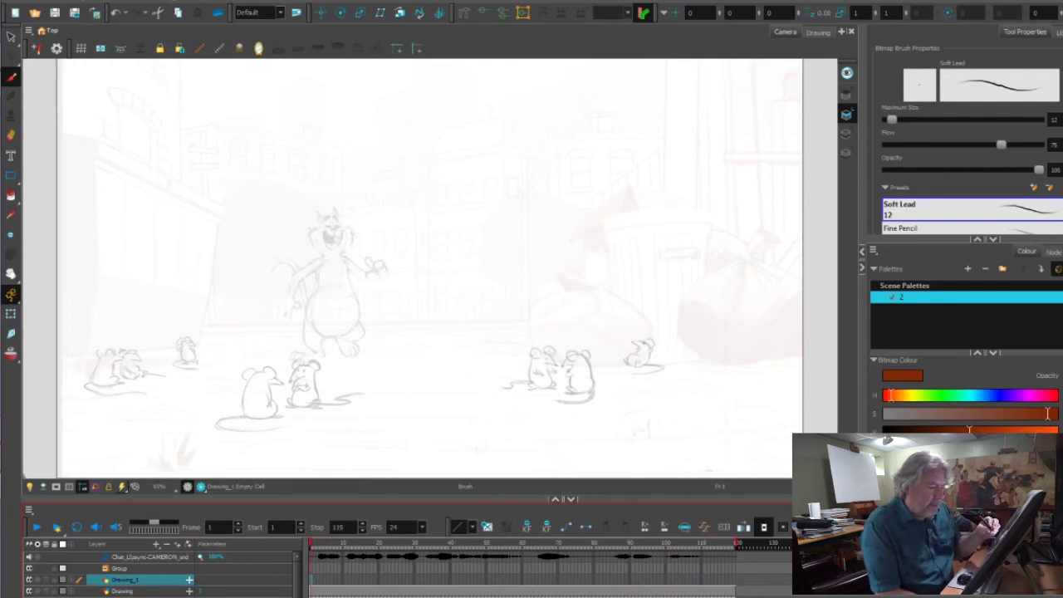
mouse_move(648, 321)
left_mouse_down()
mouse_move(668, 340)
mouse_move(631, 384)
left_mouse_up()
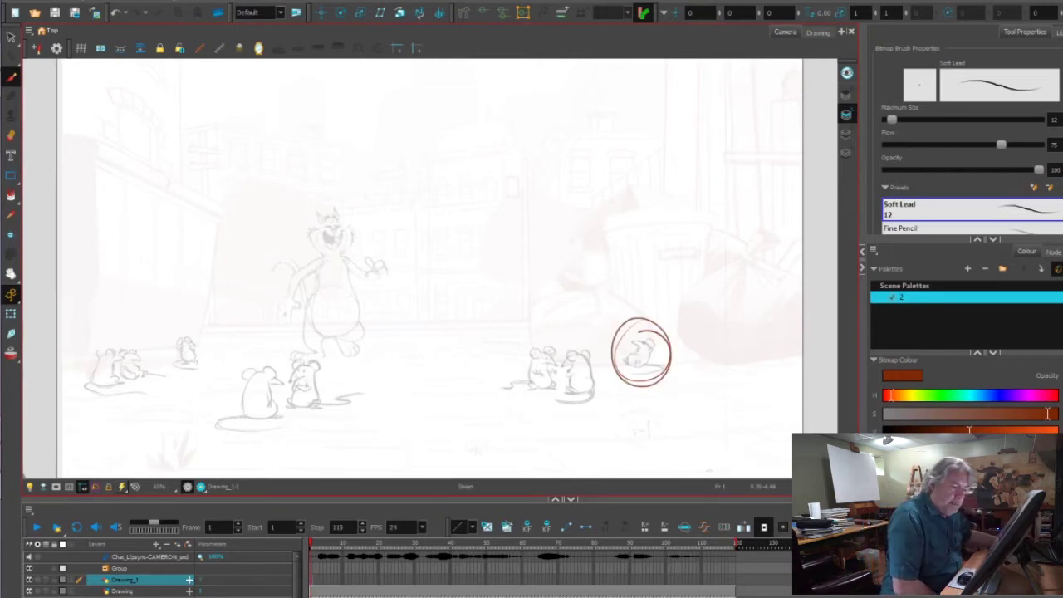
key("ctrl+z")
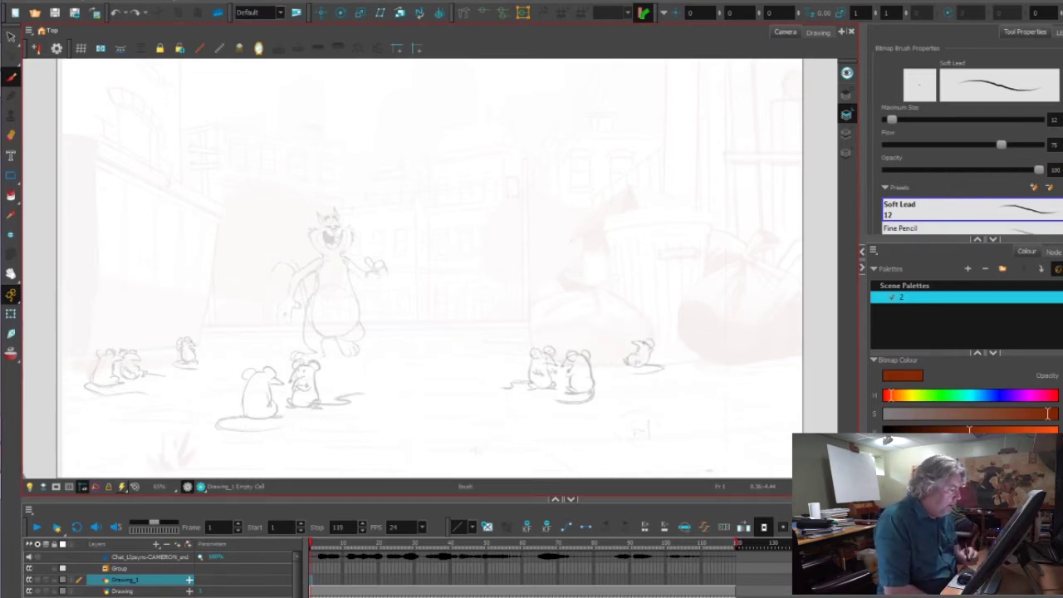
Step: Step back and forth through the cat's early poses, up to its grinning and arm-raised drawings
key("period")
key("period")
key("comma")
key("period")
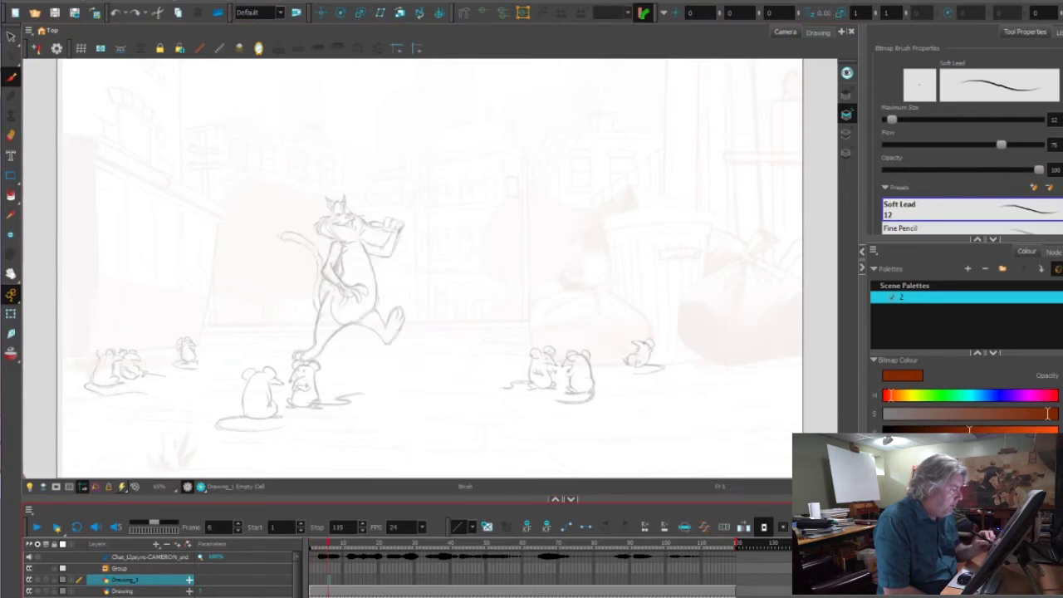
key("period")
key("period")
key("period")
key("period")
key("period")
key("period")
key("period")
key("period")
key("period")
key("period")
key("period")
key("period")
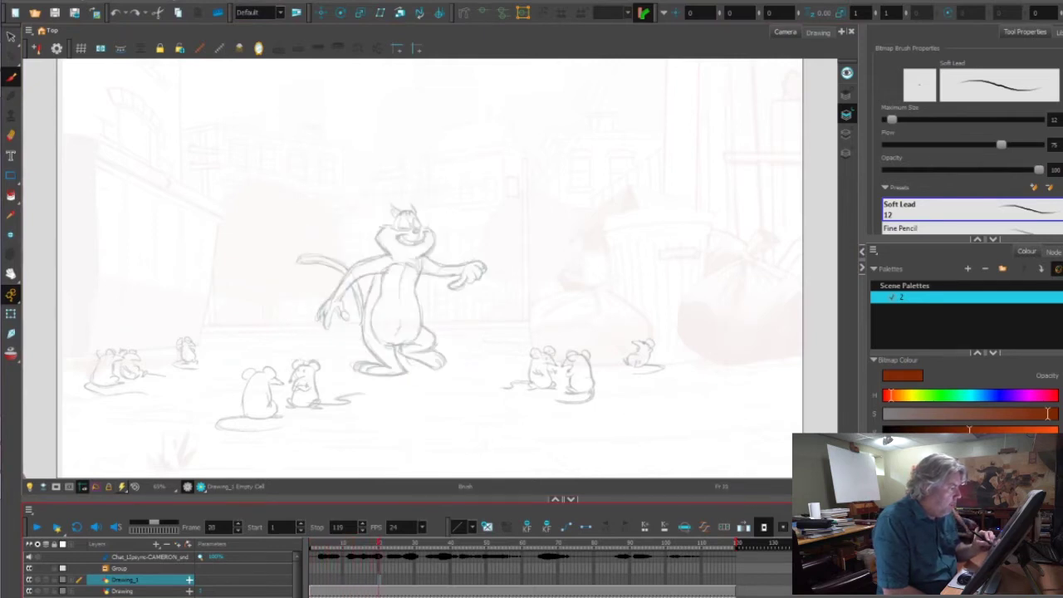
key("period")
key("period")
key("period")
key("period")
key("period")
key("period")
key("period")
key("period")
key("period")
key("period")
key("period")
key("period")
key("period")
key("period")
key("period")
key("period")
key("period")
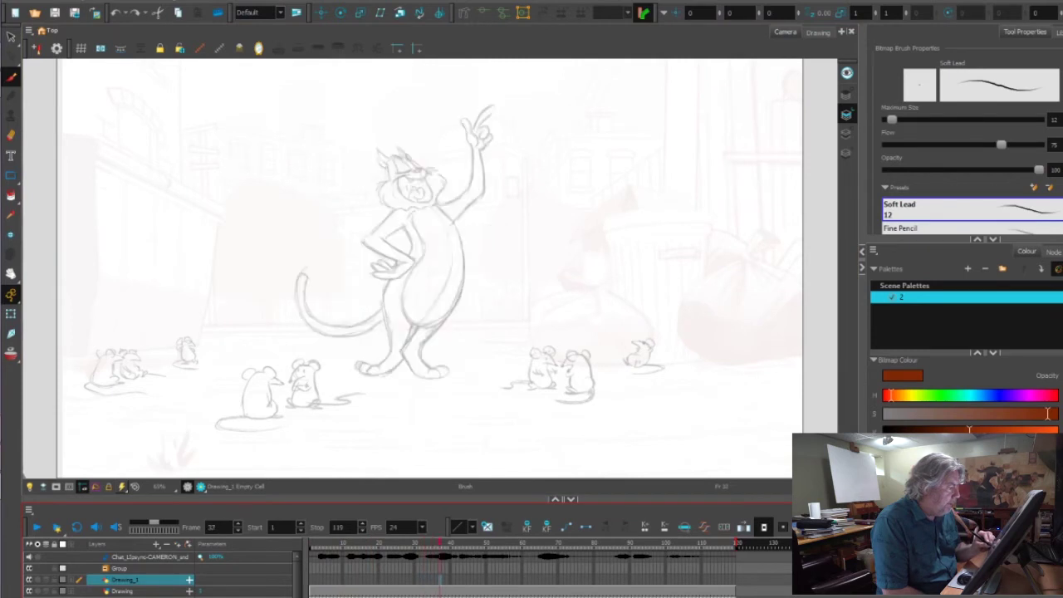
key("period")
key("period")
key("period")
key("period")
key("period")
key("period")
key("period")
key("period")
key("period")
key("period")
key("period")
key("period")
key("period")
key("period")
key("period")
key("period")
key("period")
key("period")
key("period")
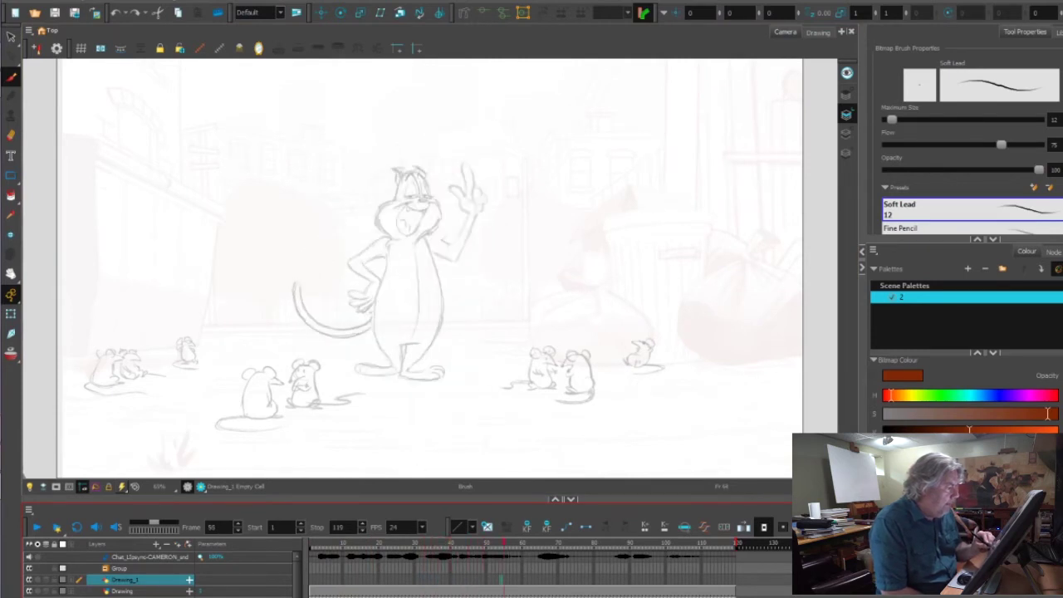
key("comma")
key("comma")
key("comma")
key("comma")
key("comma")
key("comma")
key("comma")
key("comma")
key("comma")
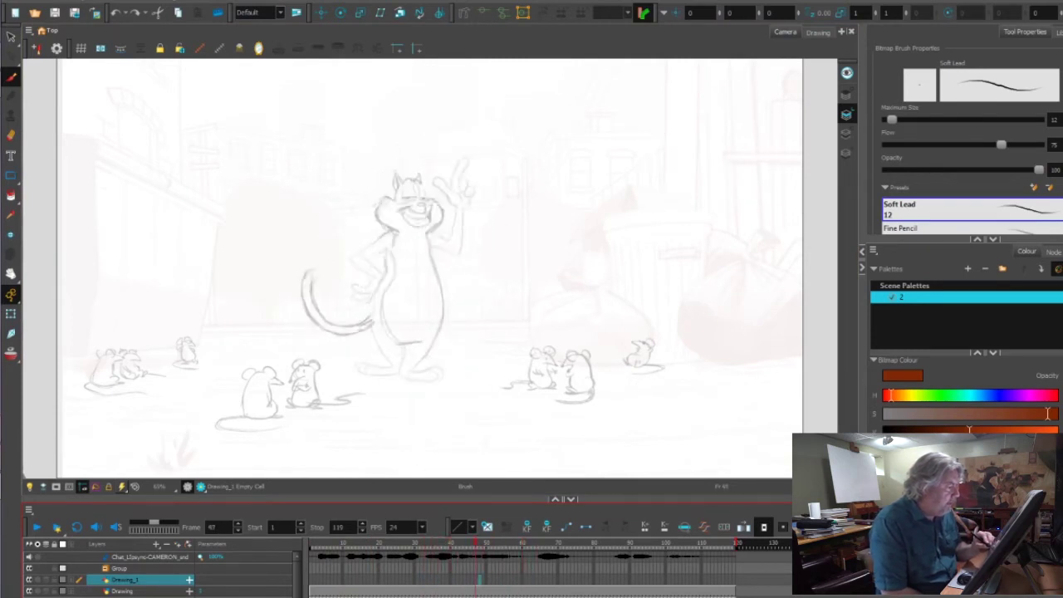
key("comma")
key("comma")
key("comma")
key("comma")
key("comma")
key("comma")
key("comma")
key("comma")
key("comma")
key("comma")
key("comma")
key("comma")
key("comma")
key("comma")
key("comma")
key("comma")
key("comma")
key("comma")
key("comma")
key("comma")
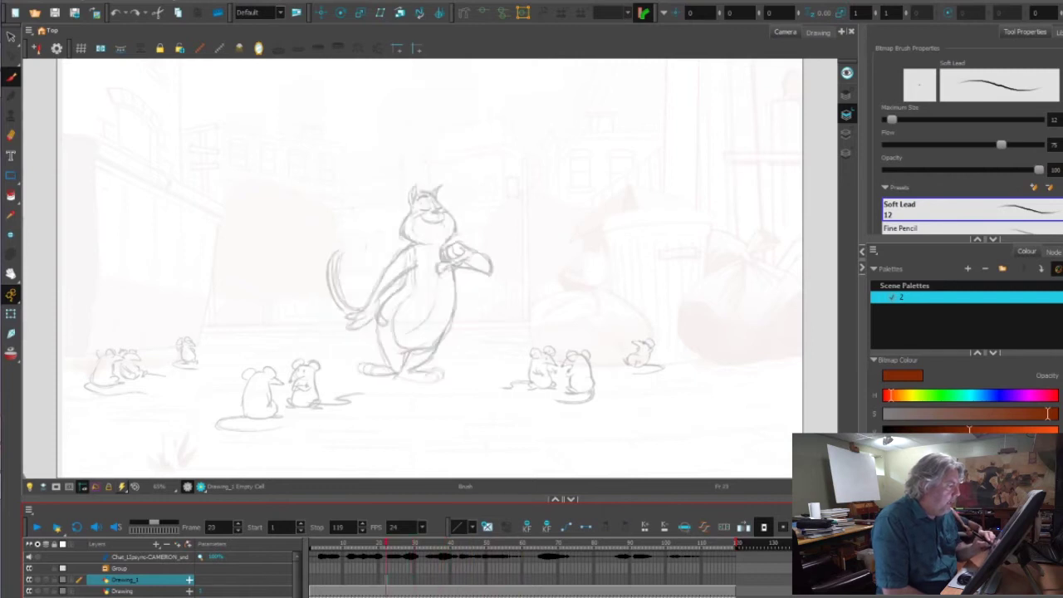
key("period")
key("period")
key("period")
key("period")
key("period")
key("period")
key("period")
key("period")
key("period")
key("period")
key("period")
key("period")
key("period")
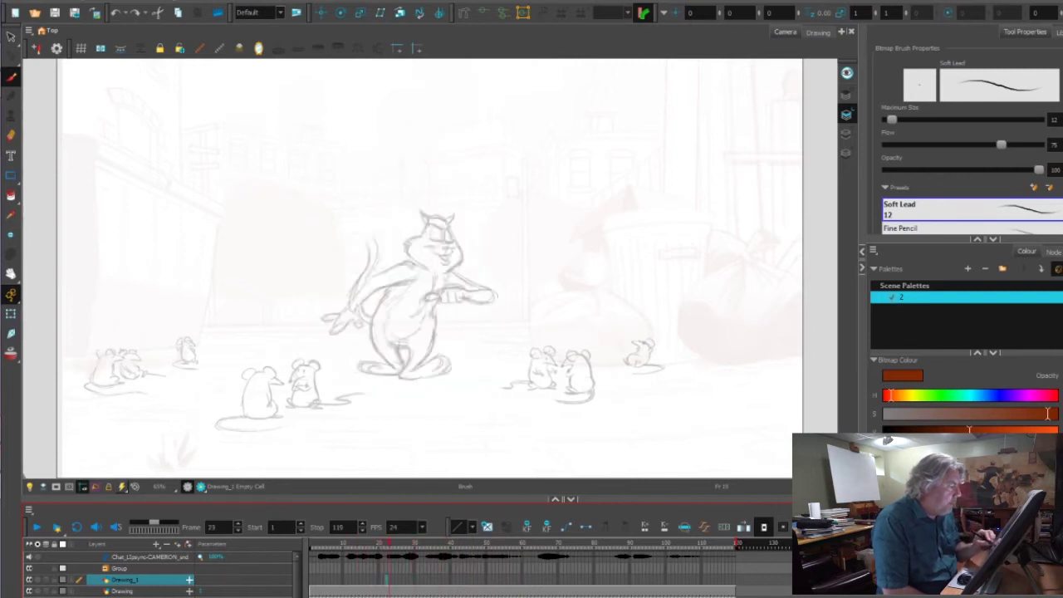
key("period")
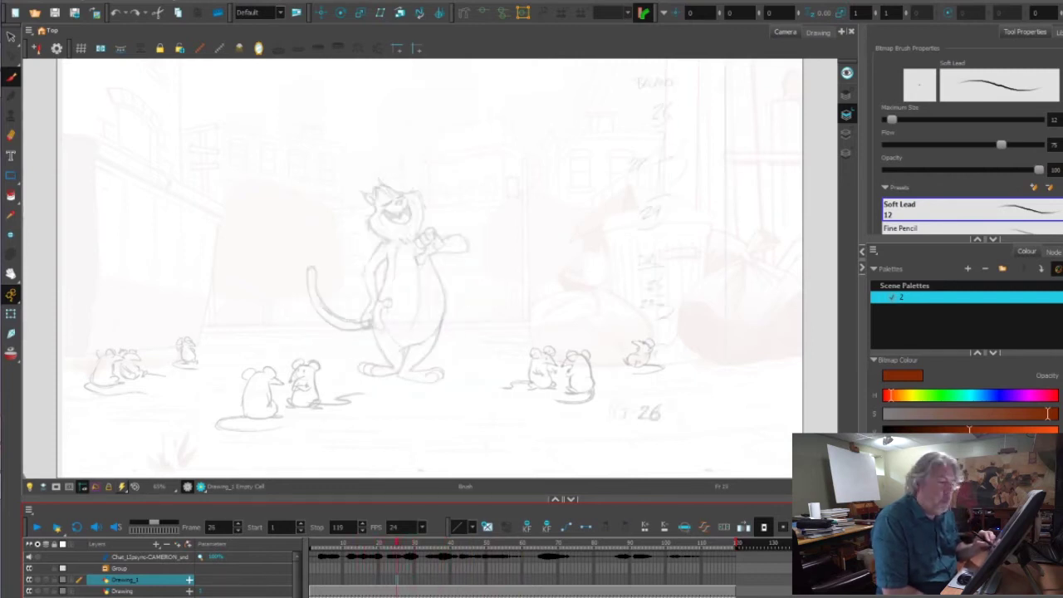
key("comma")
key("comma")
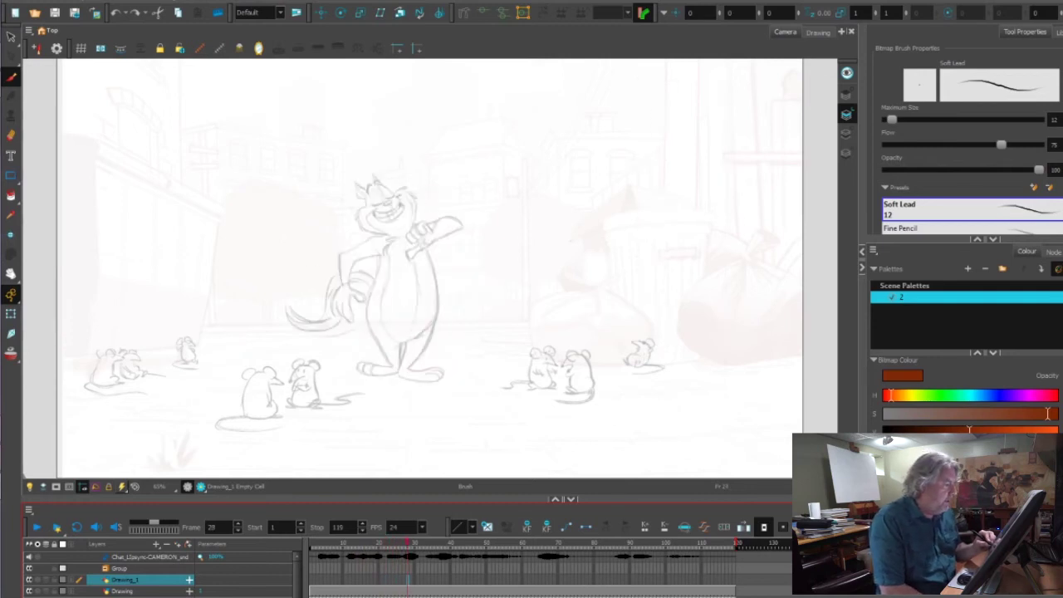
key("period")
key("period")
key("period")
key("period")
key("period")
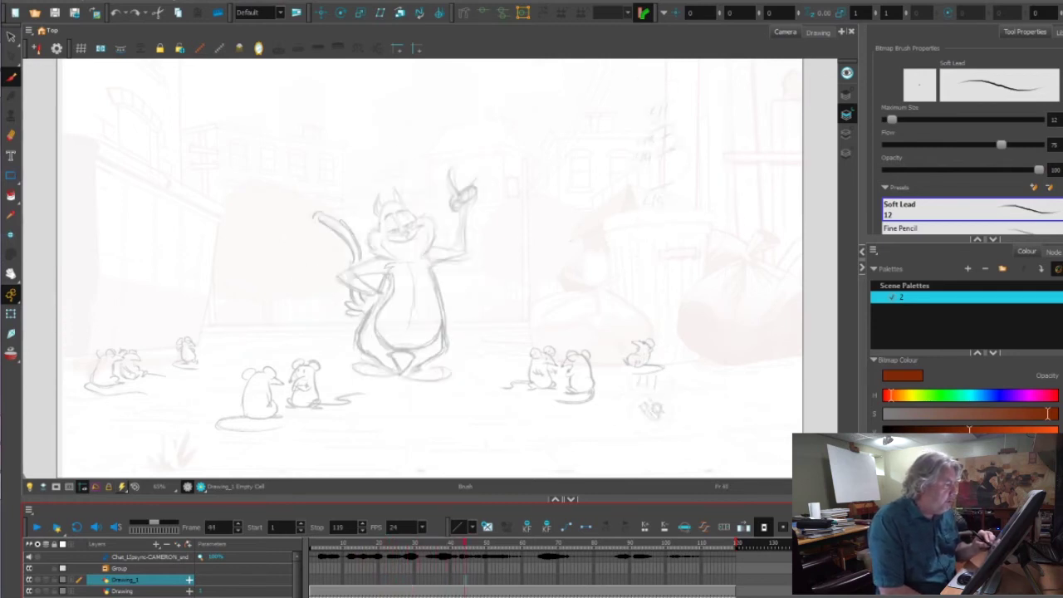
Step: Compare the cat's walking and standing poses, then settle on its finger-raised pointing pose at frame 38
key("comma")
key("comma")
key("comma")
key("comma")
key("comma")
key("comma")
key("comma")
key("comma")
key("comma")
key("comma")
key("comma")
key("comma")
key("comma")
key("comma")
key("comma")
key("comma")
key("comma")
key("comma")
key("comma")
key("comma")
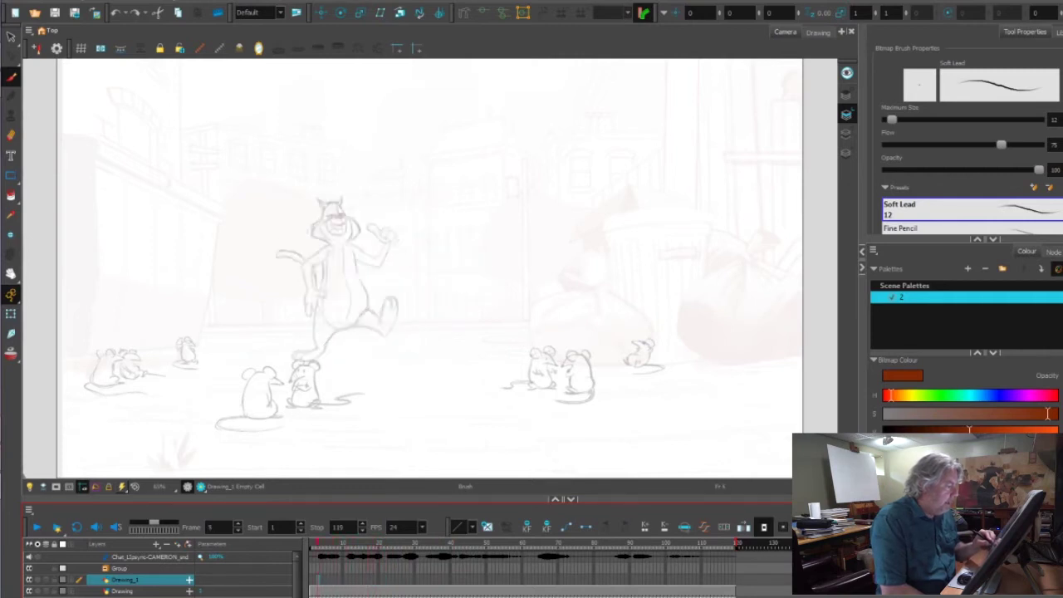
key("period")
key("comma")
key("period")
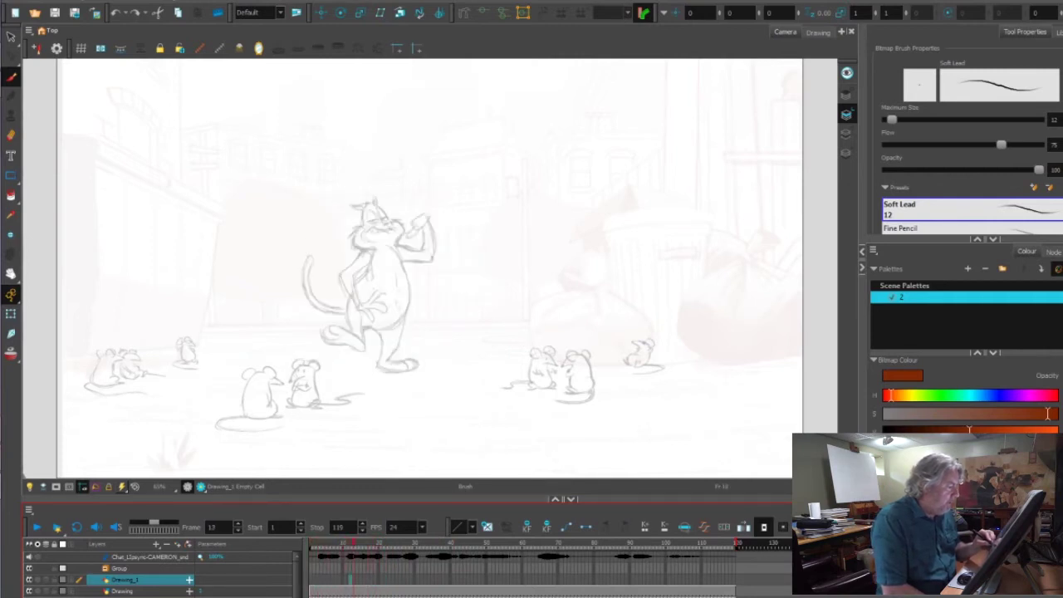
key("comma")
key("comma")
key("comma")
key("comma")
key("comma")
key("comma")
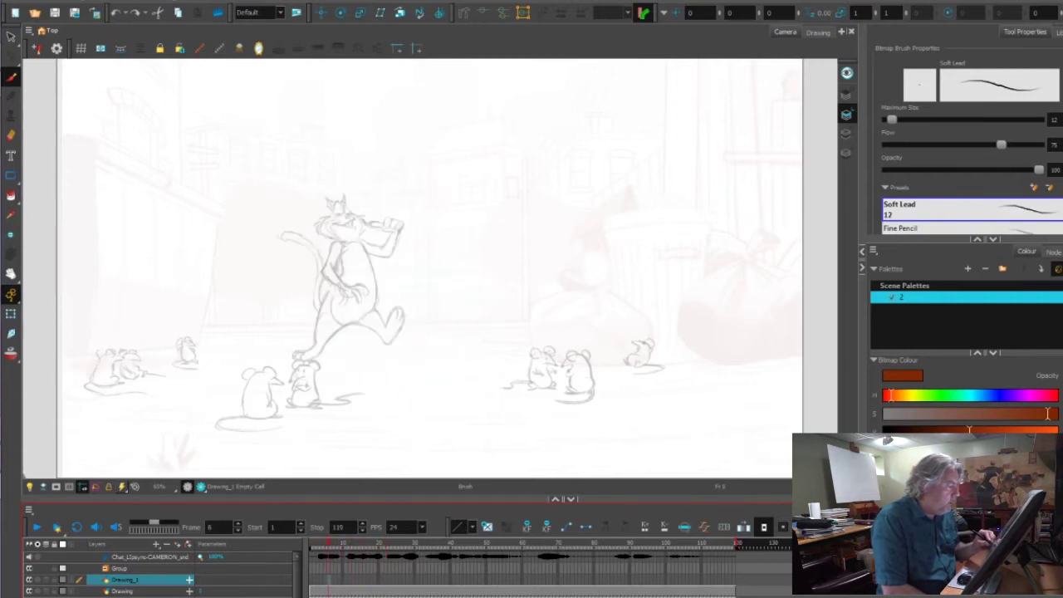
key("period")
key("period")
key("period")
key("period")
key("period")
key("period")
key("period")
key("period")
key("period")
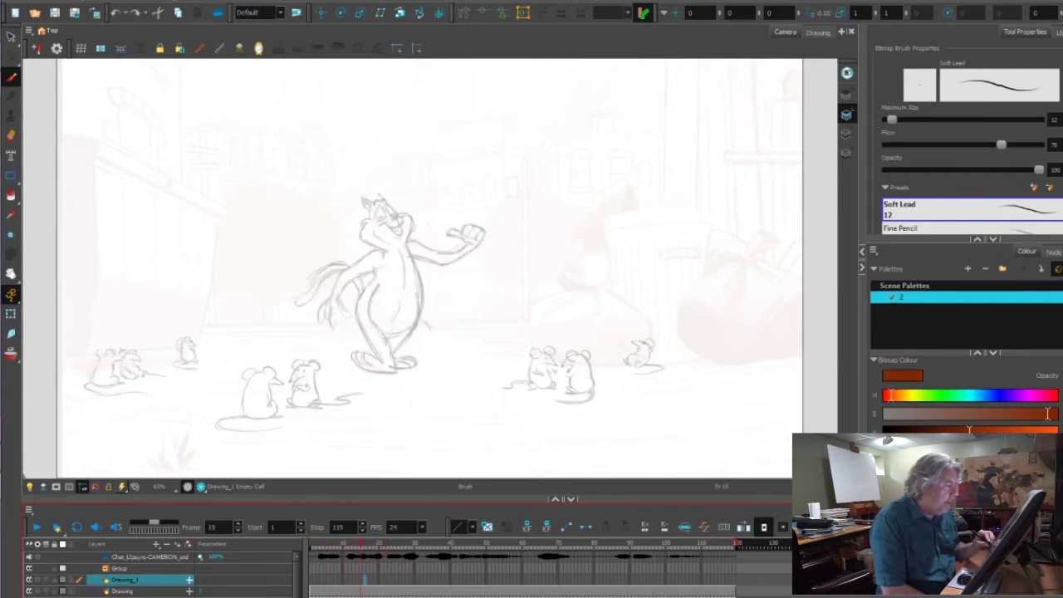
key("period")
key("period")
key("period")
key("period")
key("period")
key("period")
key("period")
key("period")
key("period")
key("period")
key("period")
key("period")
key("period")
key("period")
key("period")
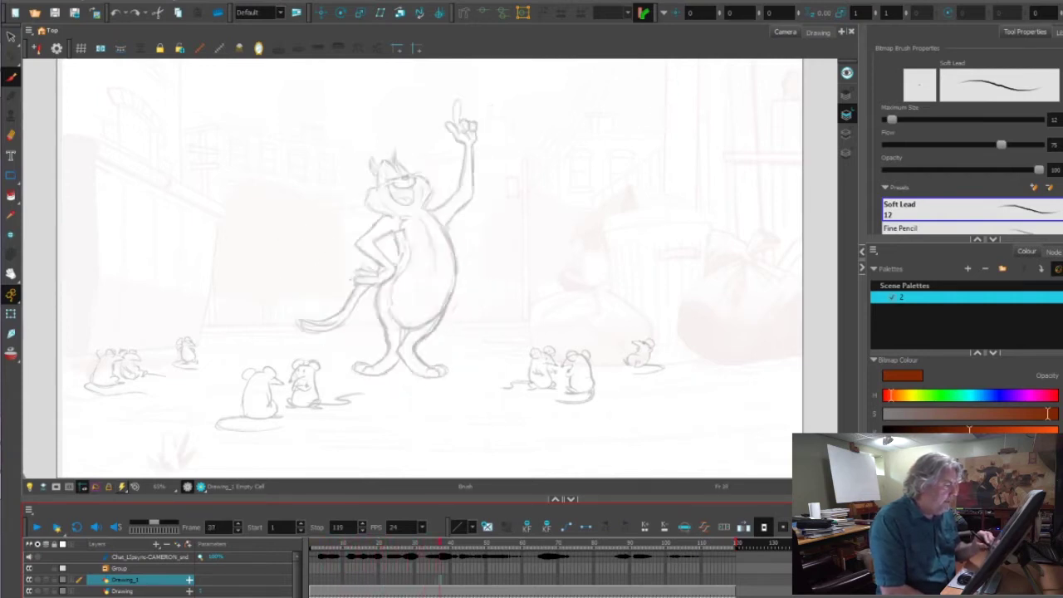
key("comma")
key("comma")
key("comma")
key("comma")
key("comma")
key("comma")
key("comma")
key("comma")
key("comma")
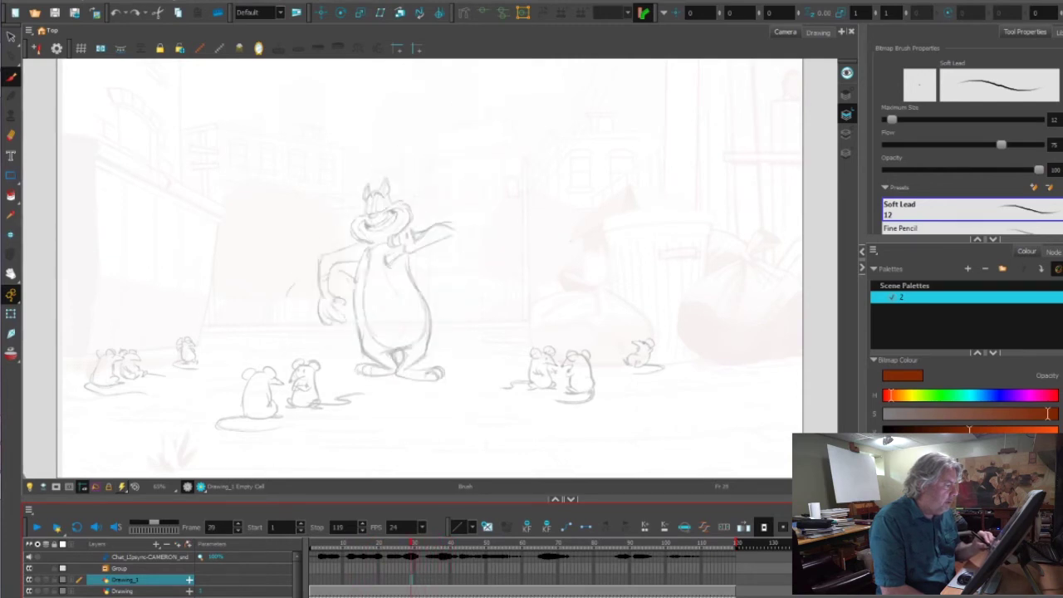
key("comma")
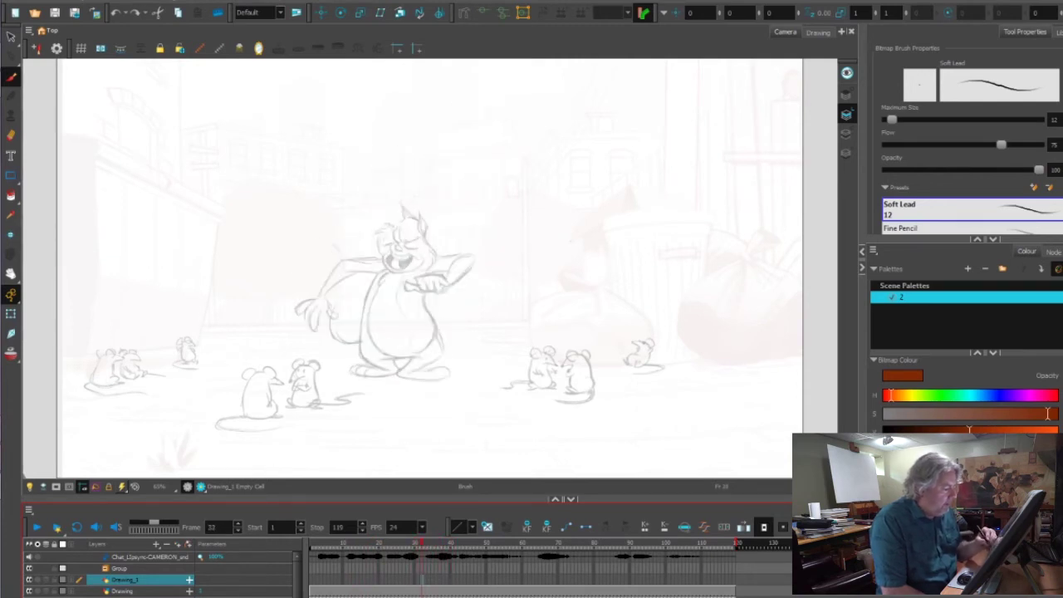
key("period")
key("period")
key("period")
key("period")
key("period")
key("period")
key("period")
key("period")
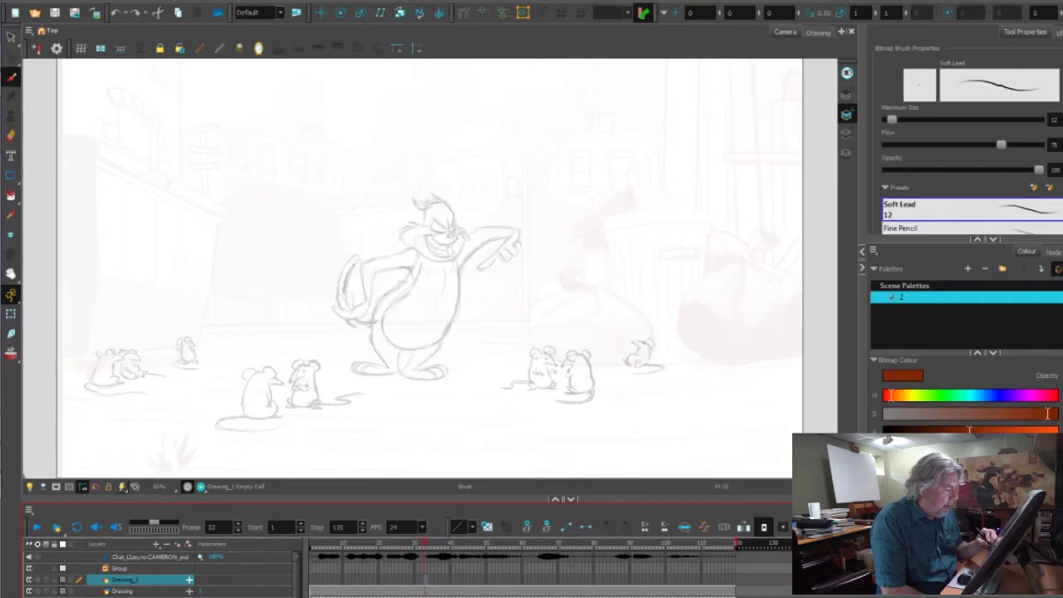
key("period")
key("period")
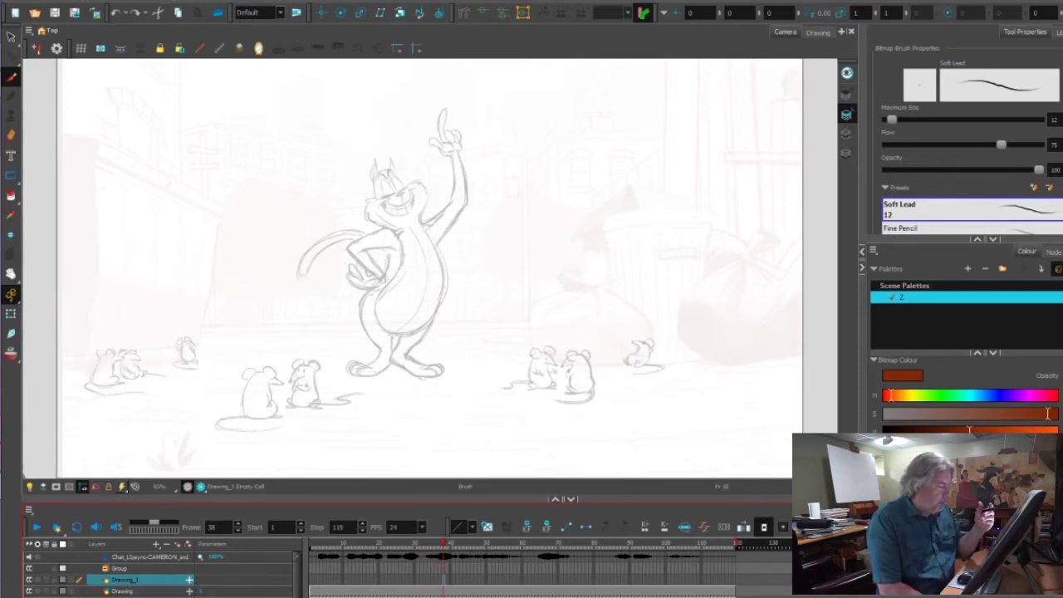
Step: Scrub ahead to frame 55, back to the tail-up pose at frame 30, then forward to the waving pose at frame 42
key("comma")
key("comma")
key("comma")
key("comma")
key("comma")
key("comma")
key("comma")
key("comma")
key("comma")
key("comma")
key("comma")
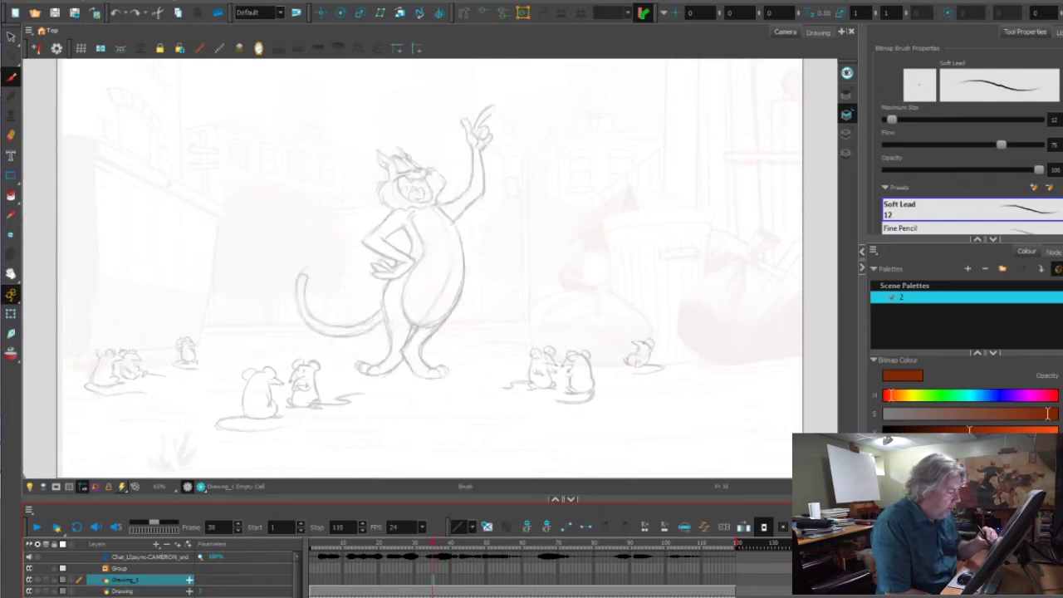
key("period")
key("period")
key("period")
key("period")
key("period")
key("period")
key("period")
key("period")
key("period")
key("period")
key("period")
key("period")
key("period")
key("period")
key("period")
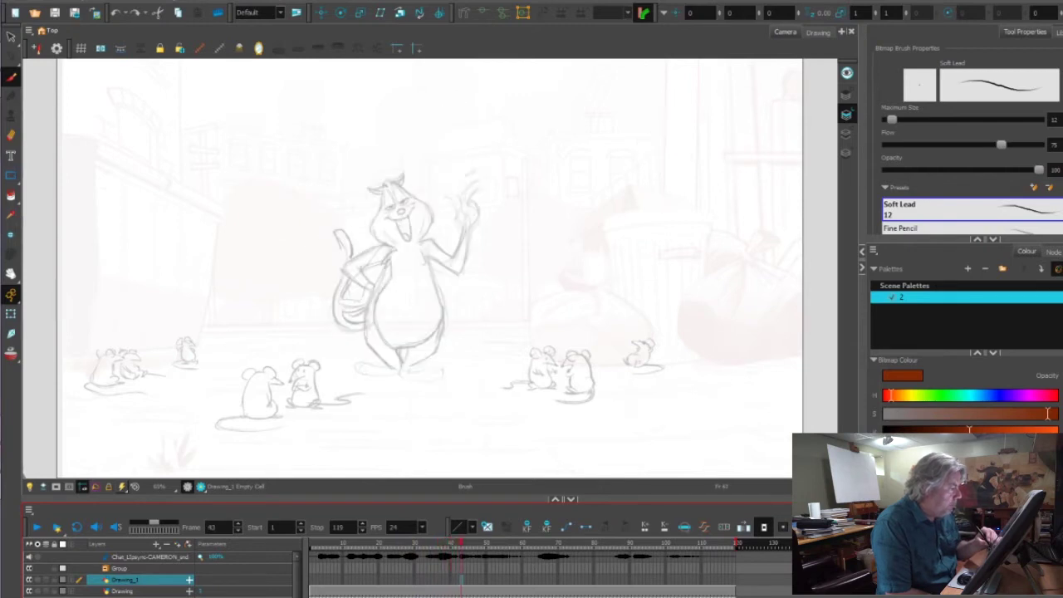
key("period")
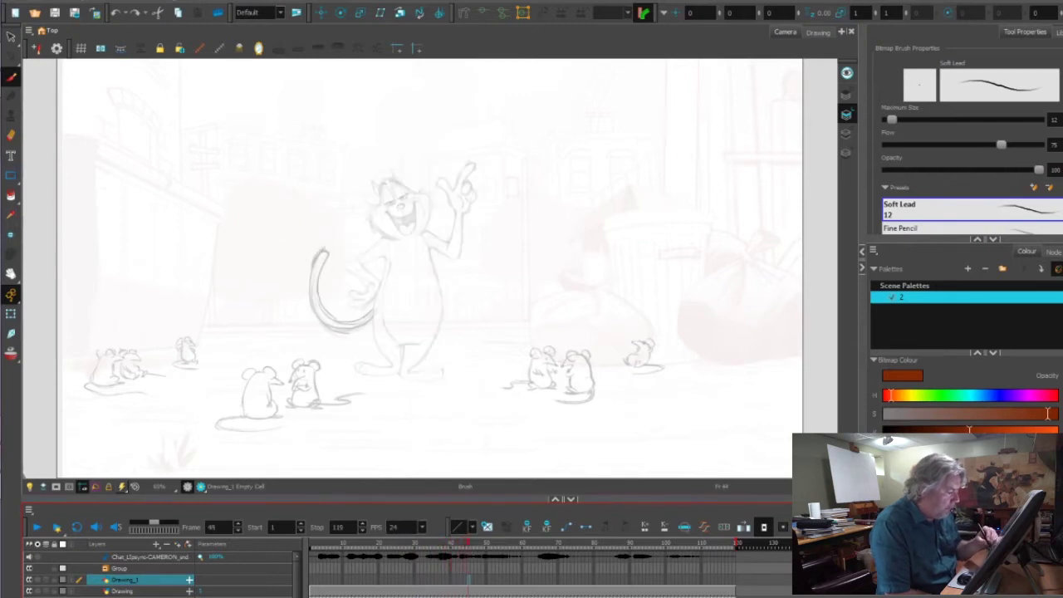
key("period")
key("period")
key("period")
key("period")
key("period")
key("period")
key("period")
key("period")
key("period")
key("period")
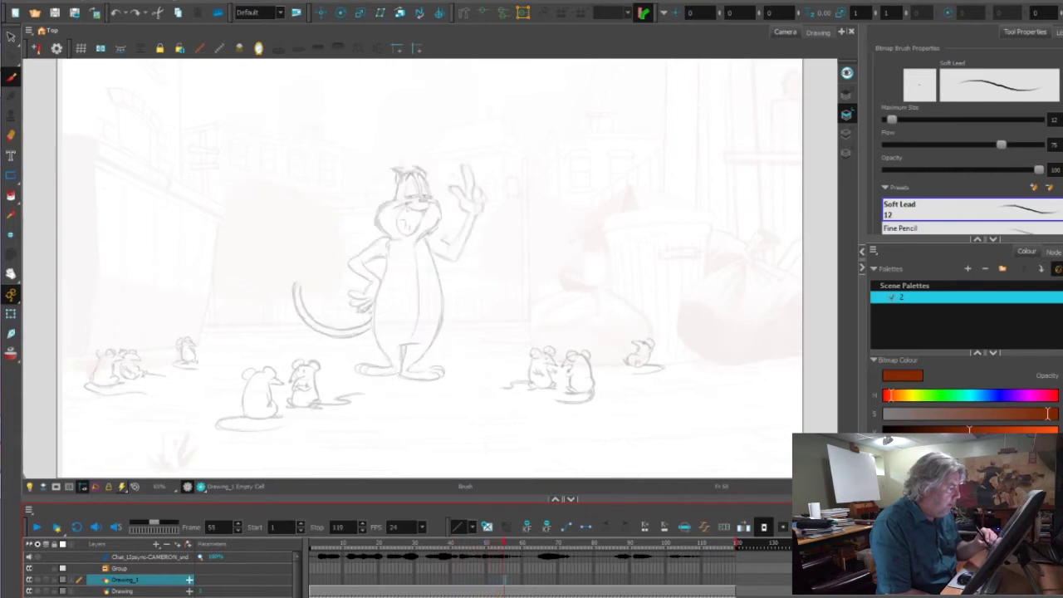
key("period")
key("period")
key("period")
key("period")
key("period")
key("period")
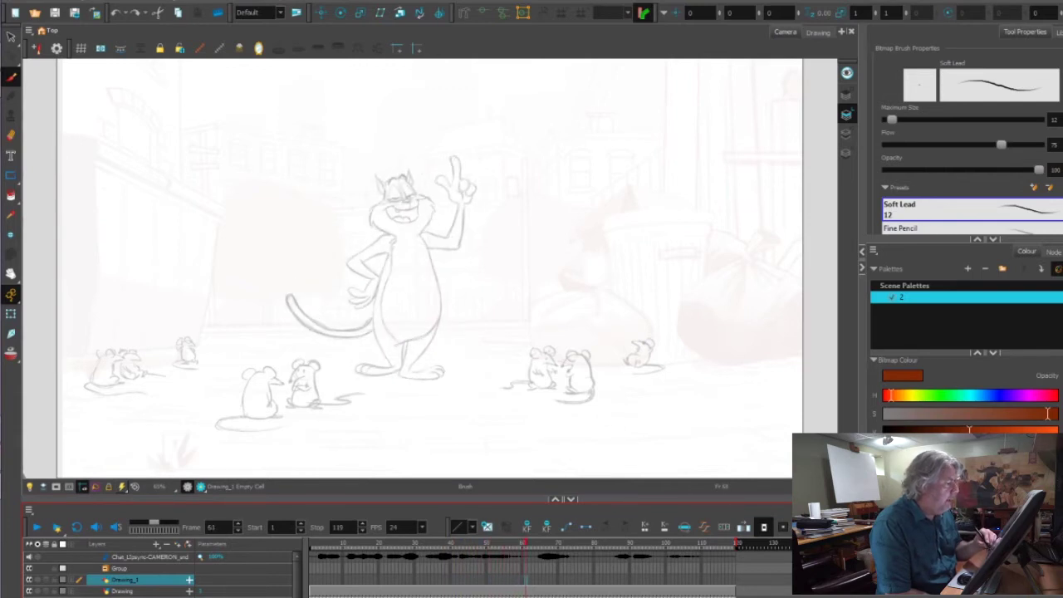
key("period")
key("period")
key("comma")
key("comma")
key("comma")
key("comma")
key("comma")
key("comma")
key("comma")
key("comma")
key("comma")
key("comma")
key("comma")
key("comma")
key("comma")
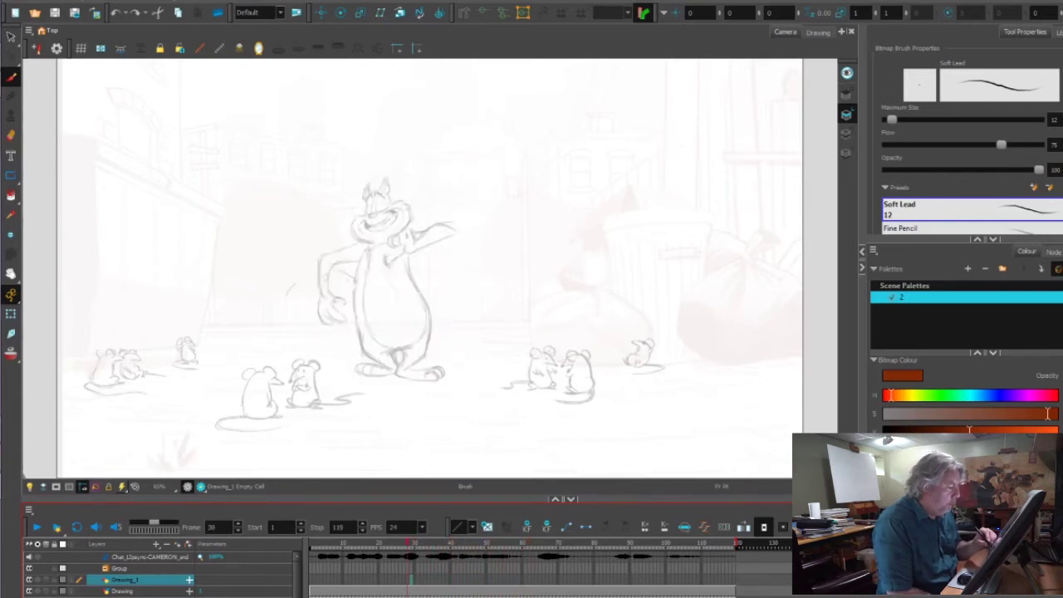
key("comma")
key("comma")
key("comma")
key("comma")
key("comma")
key("comma")
key("comma")
key("comma")
key("comma")
key("comma")
key("comma")
key("comma")
key("comma")
key("comma")
key("comma")
key("comma")
key("comma")
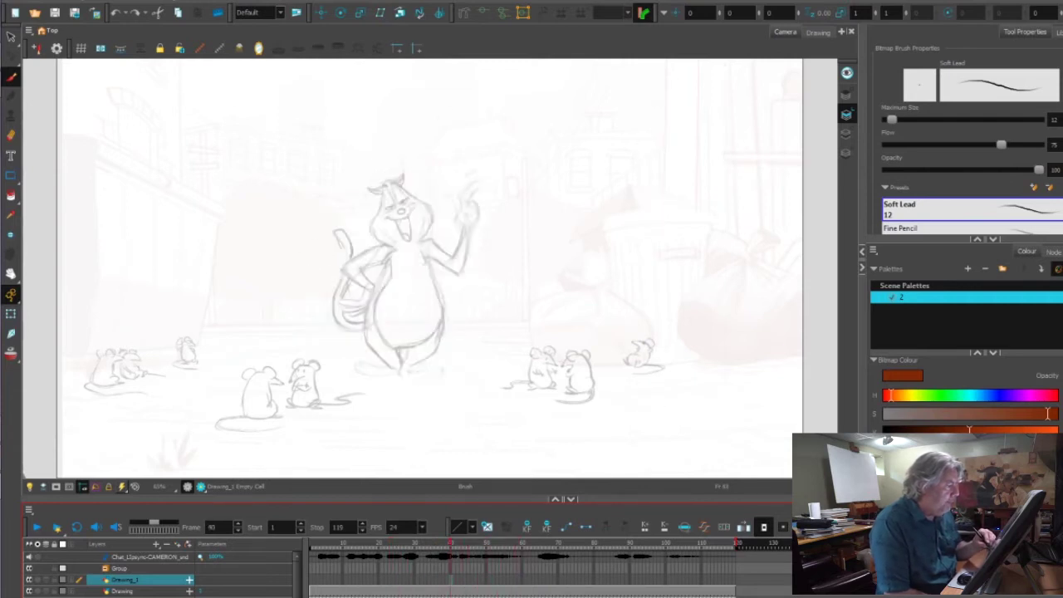
key("comma")
key("comma")
key("comma")
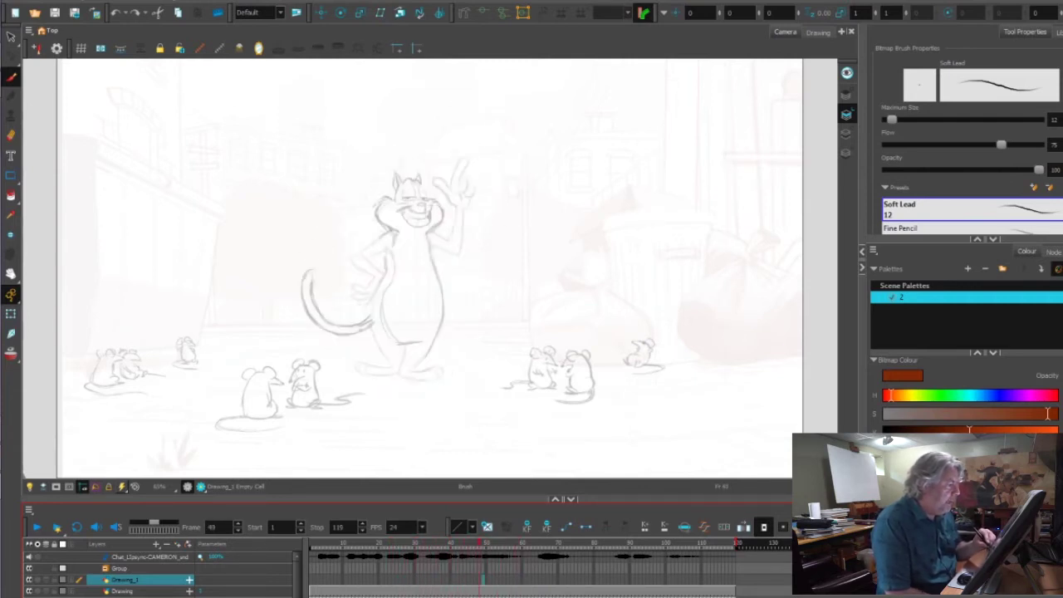
key("period")
key("period")
key("period")
key("period")
key("period")
key("period")
key("period")
key("period")
key("period")
key("period")
key("period")
key("period")
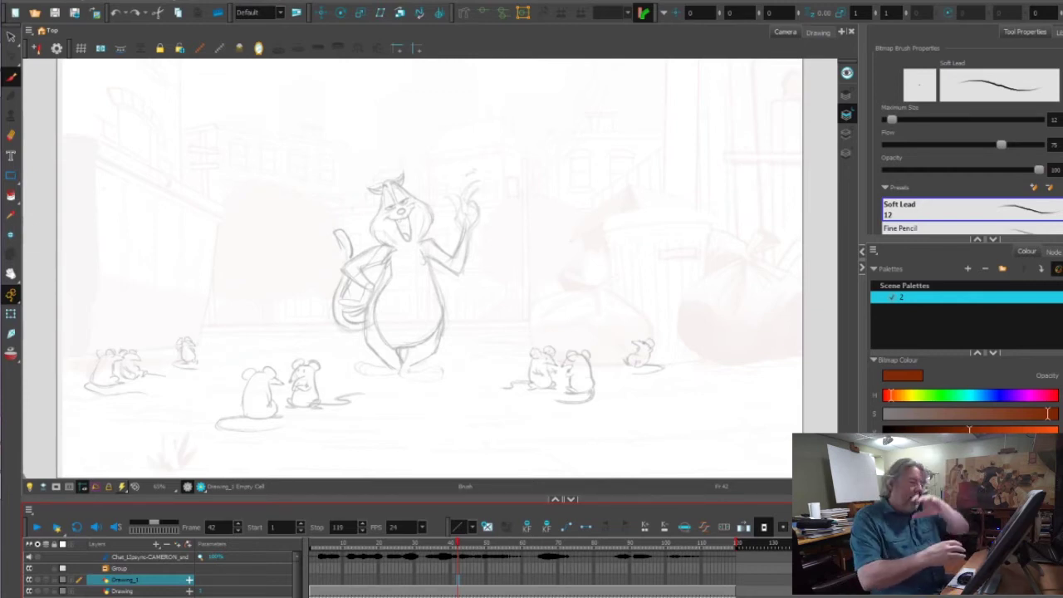
Step: Step forward from frame 27 to about frame 61, then back through the poses to frame 51
key("comma")
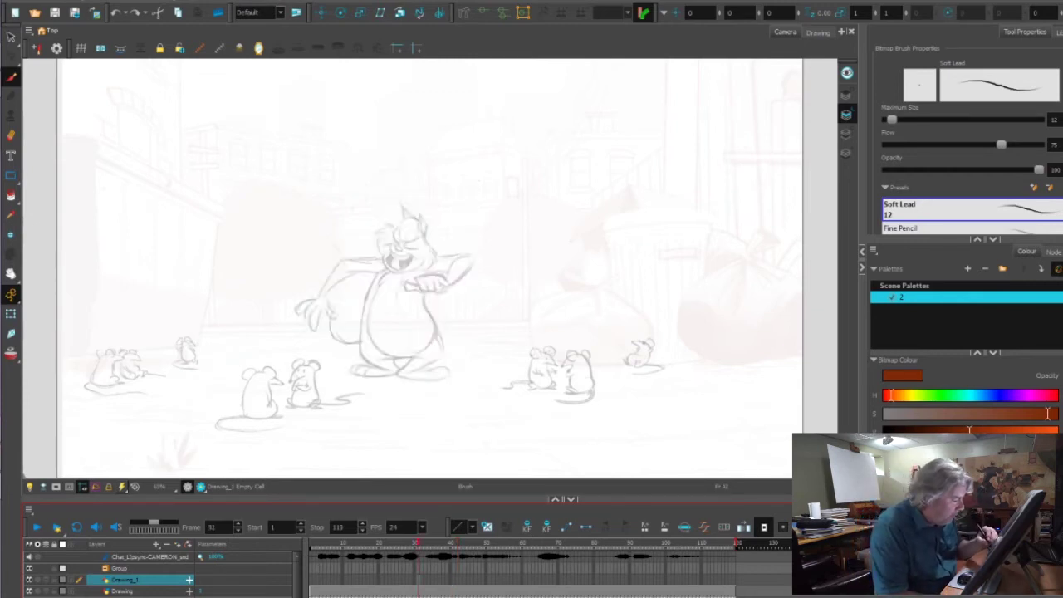
key("period")
key("period")
key("period")
key("period")
key("period")
key("period")
key("period")
key("period")
key("period")
key("period")
key("period")
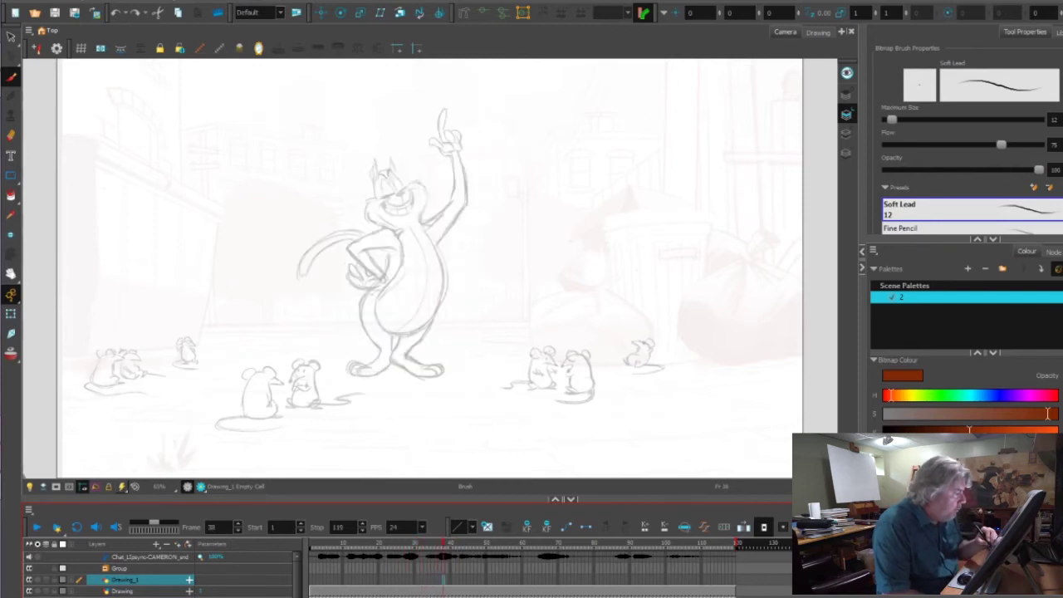
key("period")
key("period")
key("period")
key("period")
key("period")
key("period")
key("period")
key("period")
key("period")
key("period")
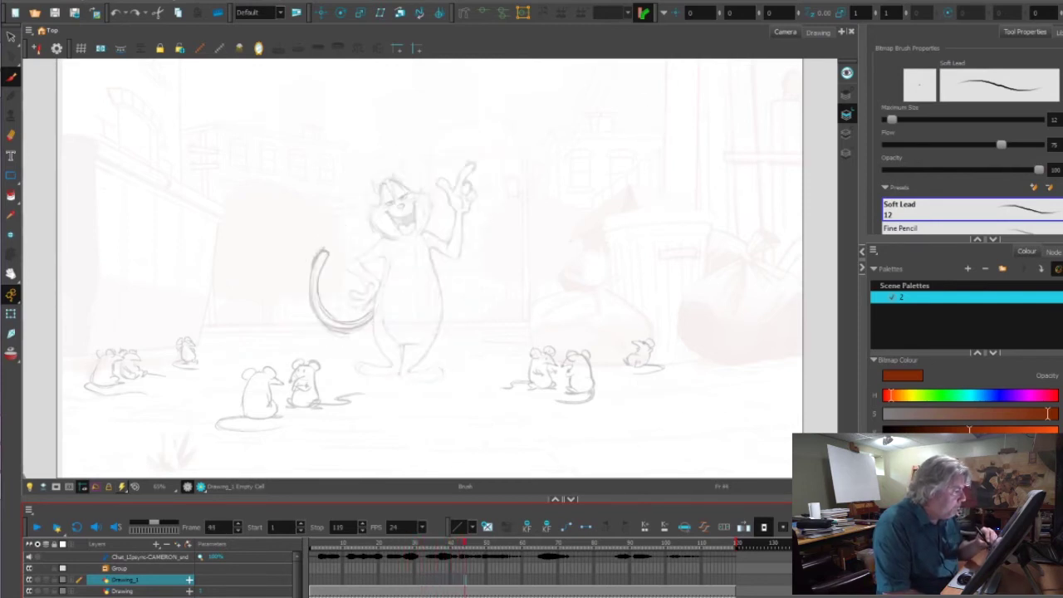
key("period")
key("period")
key("period")
key("period")
key("period")
key("period")
key("period")
key("period")
key("period")
key("period")
key("period")
key("period")
key("period")
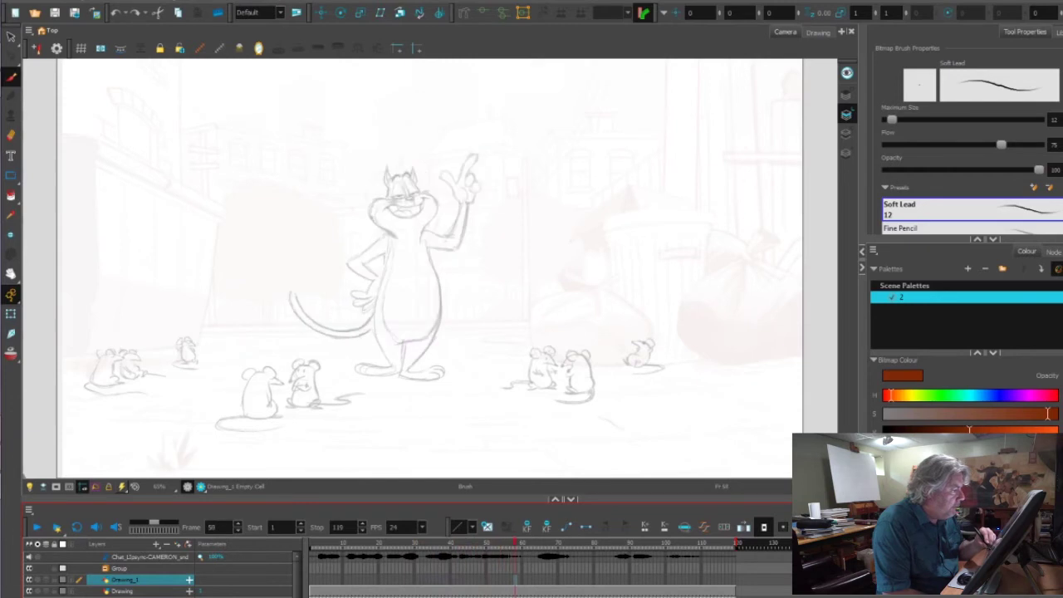
key("period")
key("period")
key("period")
key("period")
key("comma")
key("comma")
key("comma")
key("comma")
key("comma")
key("comma")
key("comma")
key("period")
key("period")
key("period")
key("period")
key("period")
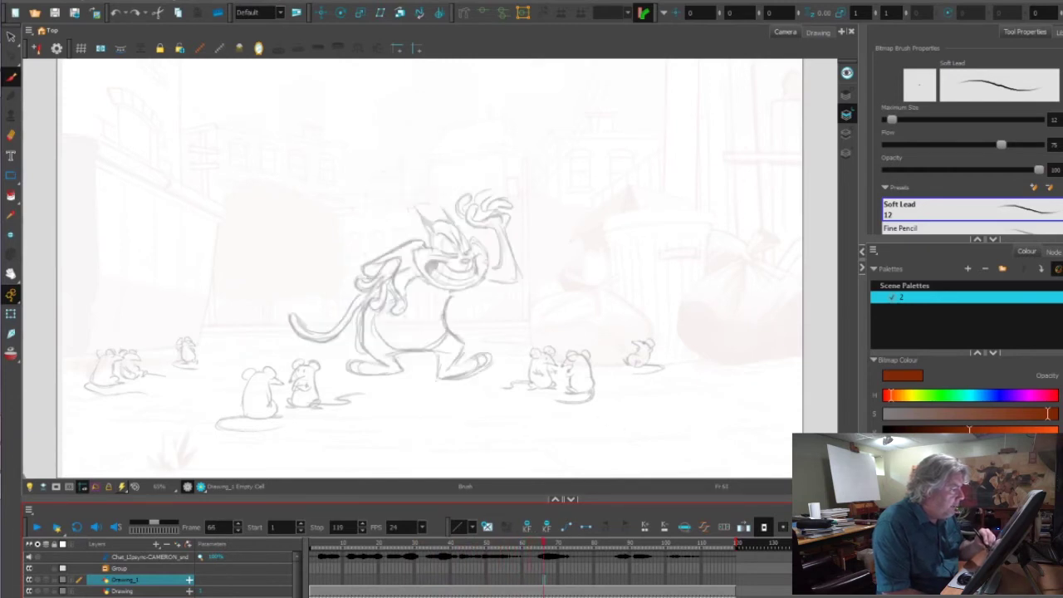
key("comma")
key("comma")
key("comma")
key("comma")
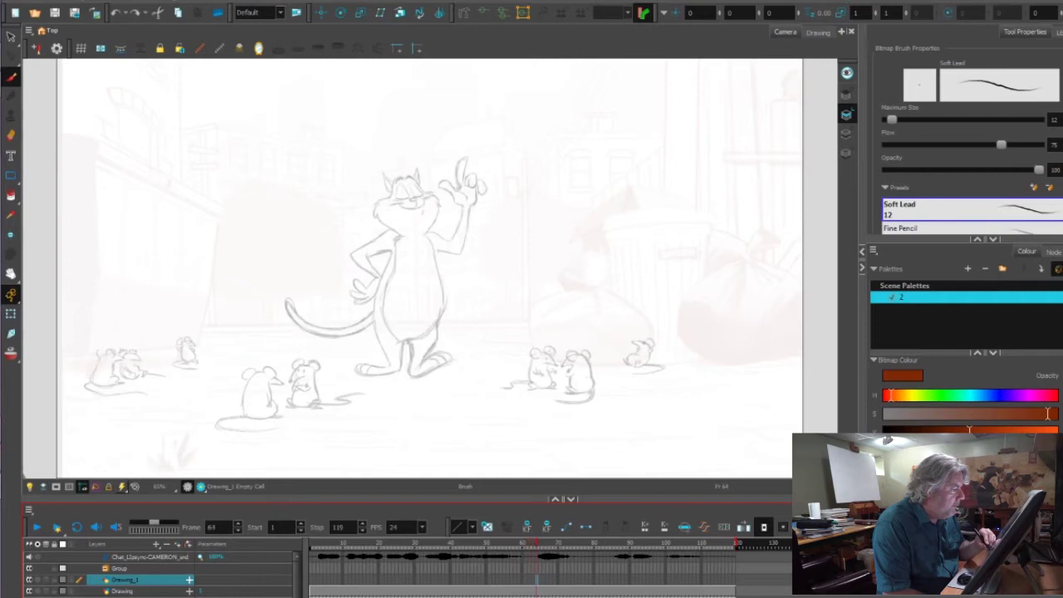
key("comma")
key("comma")
key("comma")
key("comma")
key("comma")
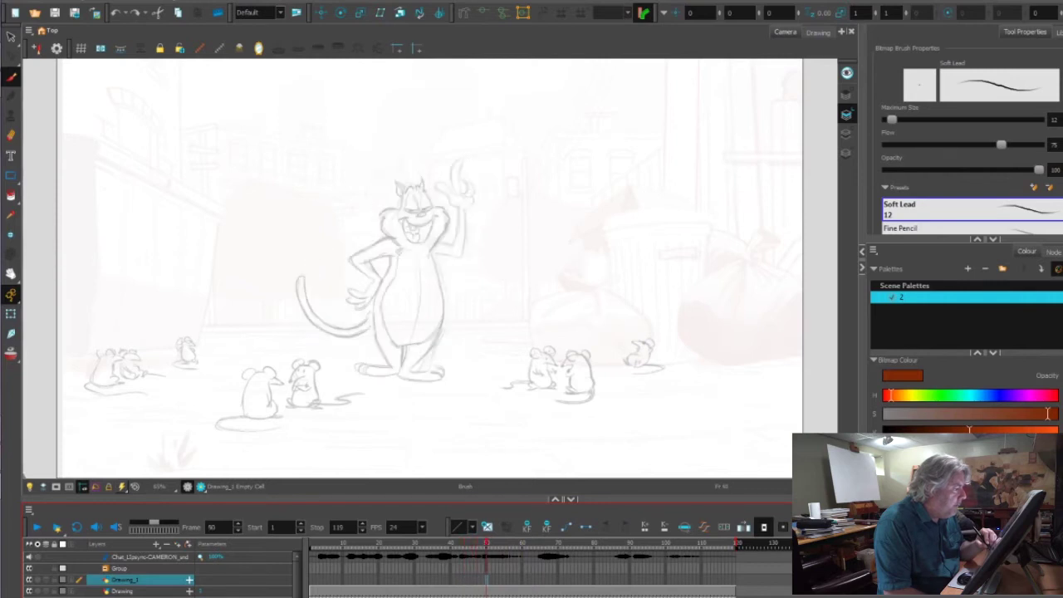
key("comma")
key("comma")
key("comma")
key("comma")
key("comma")
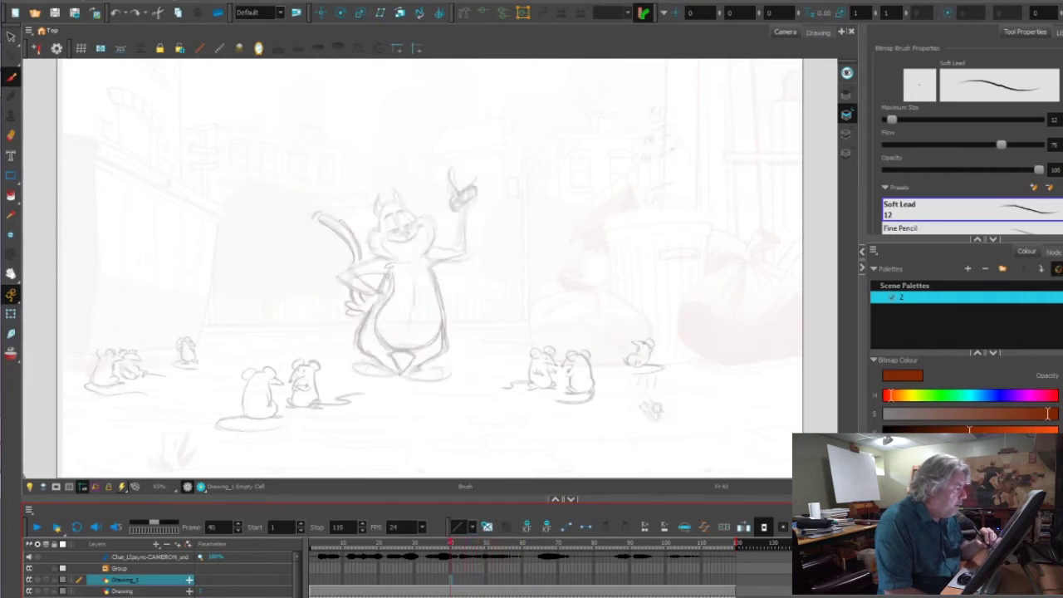
key("comma")
key("comma")
key("comma")
key("comma")
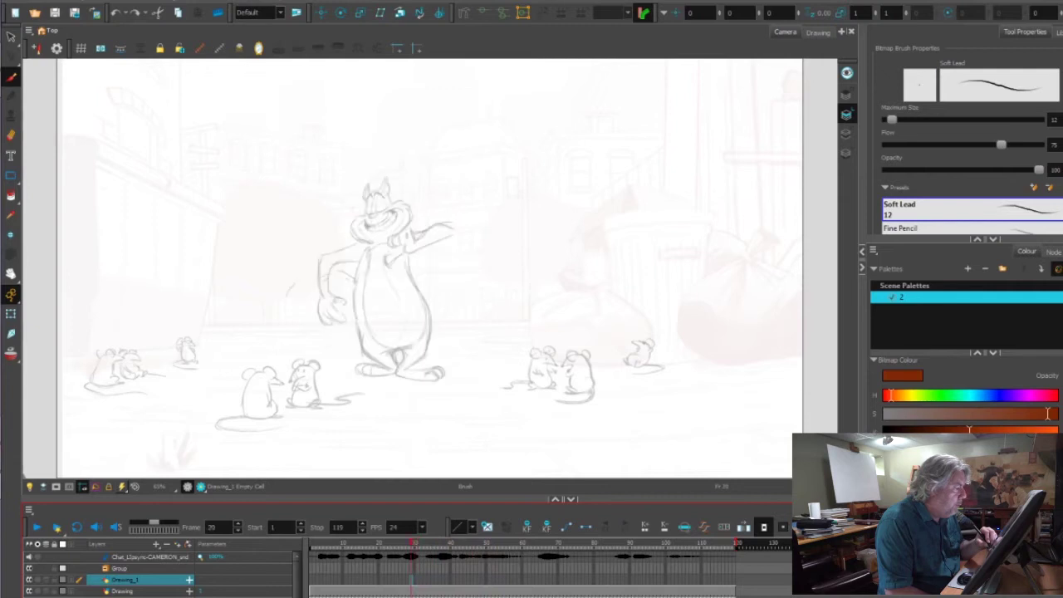
Step: Flip between neighbouring poses, drop back to frame 23, then advance to the raised-hand pose at frame 64
key("comma")
key("comma")
key("comma")
key("comma")
key("comma")
key("comma")
key("comma")
key("comma")
key("period")
key("period")
key("period")
key("period")
key("period")
key("period")
key("period")
key("period")
key("period")
key("period")
key("period")
key("period")
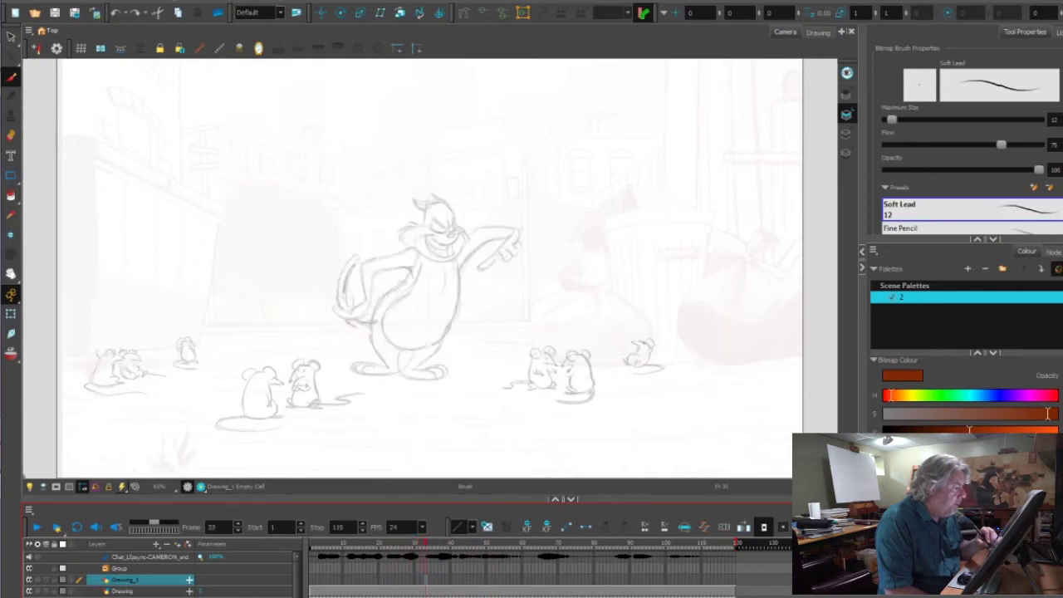
key("period")
key("period")
key("period")
key("period")
key("period")
key("period")
key("period")
key("period")
key("comma")
key("comma")
key("comma")
key("comma")
key("period")
key("period")
key("period")
key("period")
key("period")
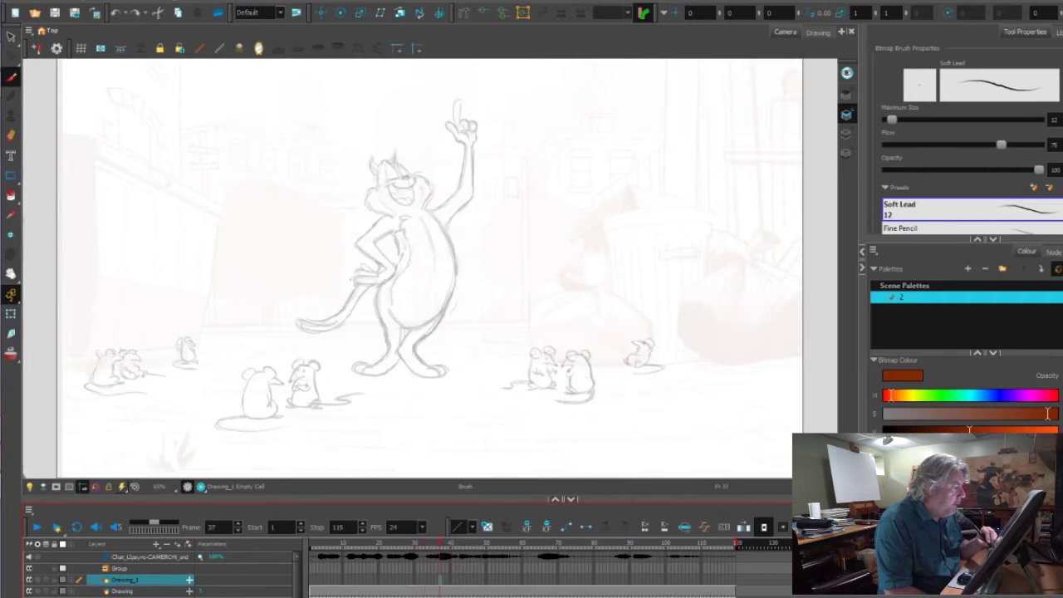
key("comma")
key("comma")
key("comma")
key("comma")
key("comma")
key("comma")
key("comma")
key("comma")
key("period")
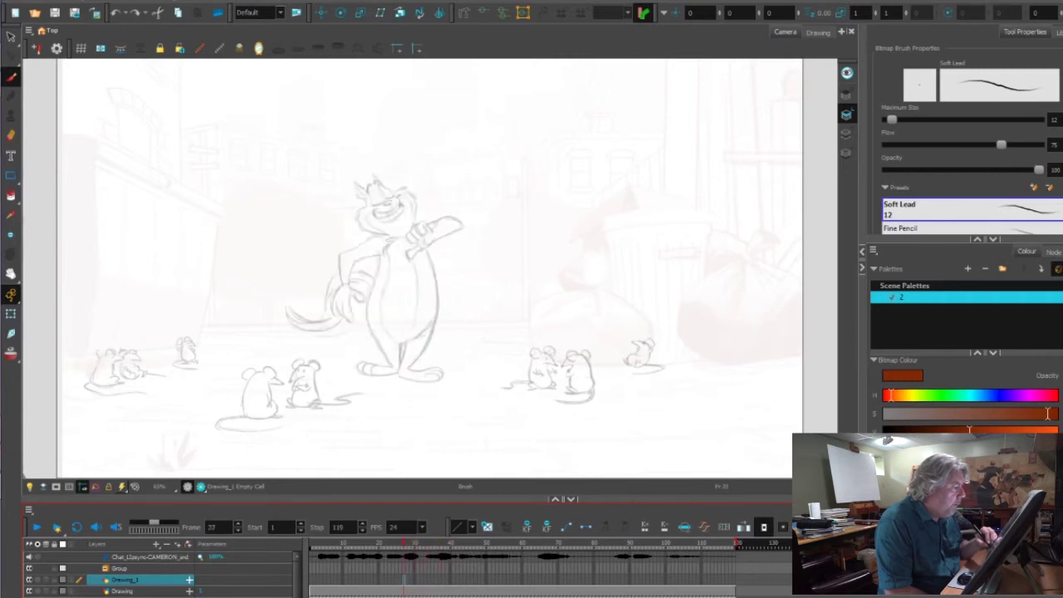
key("comma")
key("comma")
key("comma")
key("comma")
key("comma")
key("comma")
key("comma")
key("comma")
key("period")
key("period")
key("period")
key("period")
key("period")
key("period")
key("period")
key("period")
key("period")
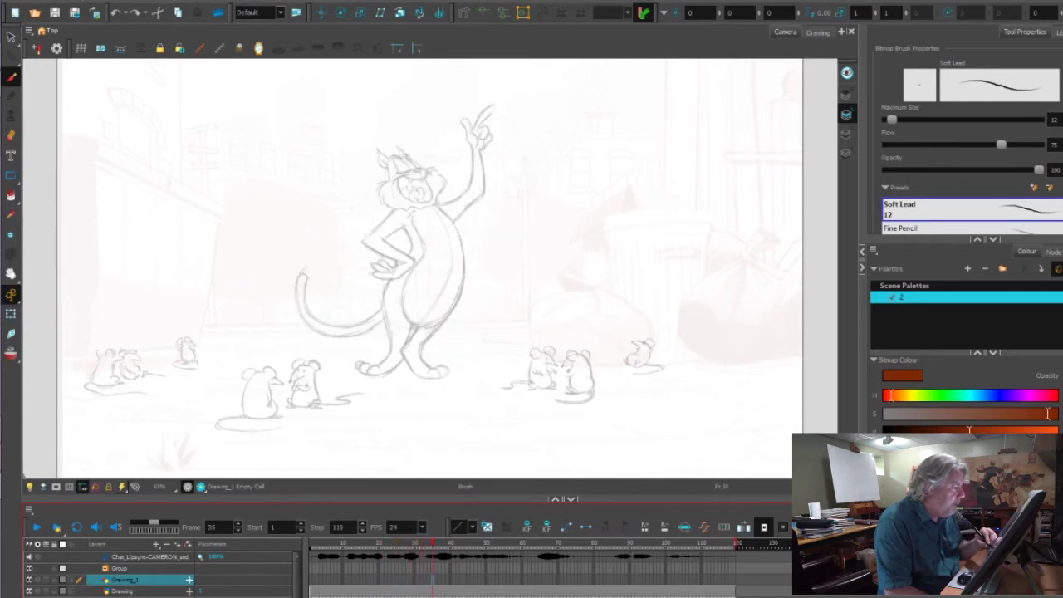
key("period")
key("period")
key("period")
key("period")
key("period")
key("period")
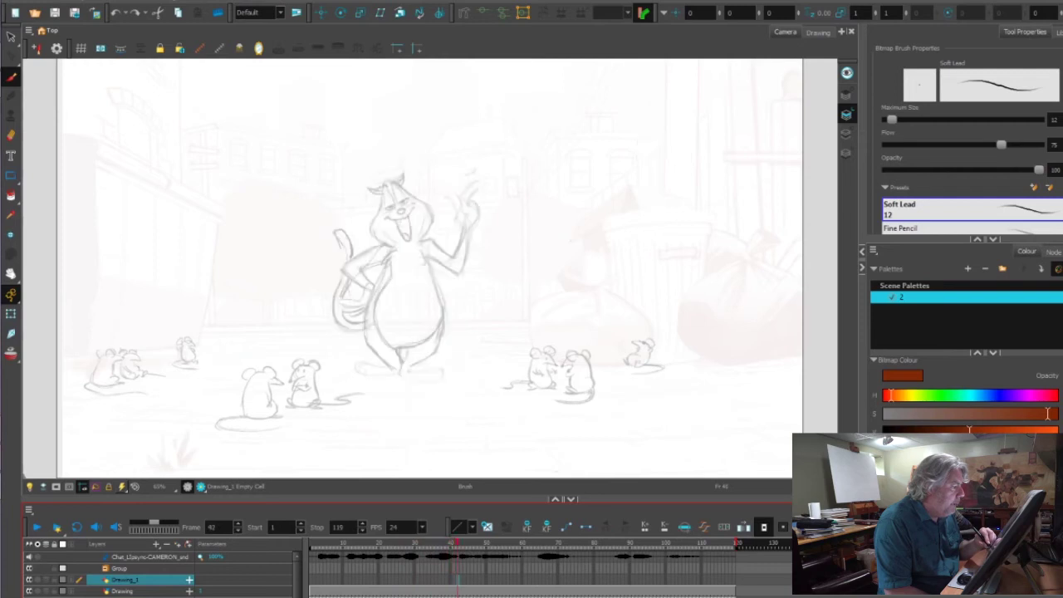
key("period")
key("period")
key("period")
key("period")
key("period")
key("period")
key("period")
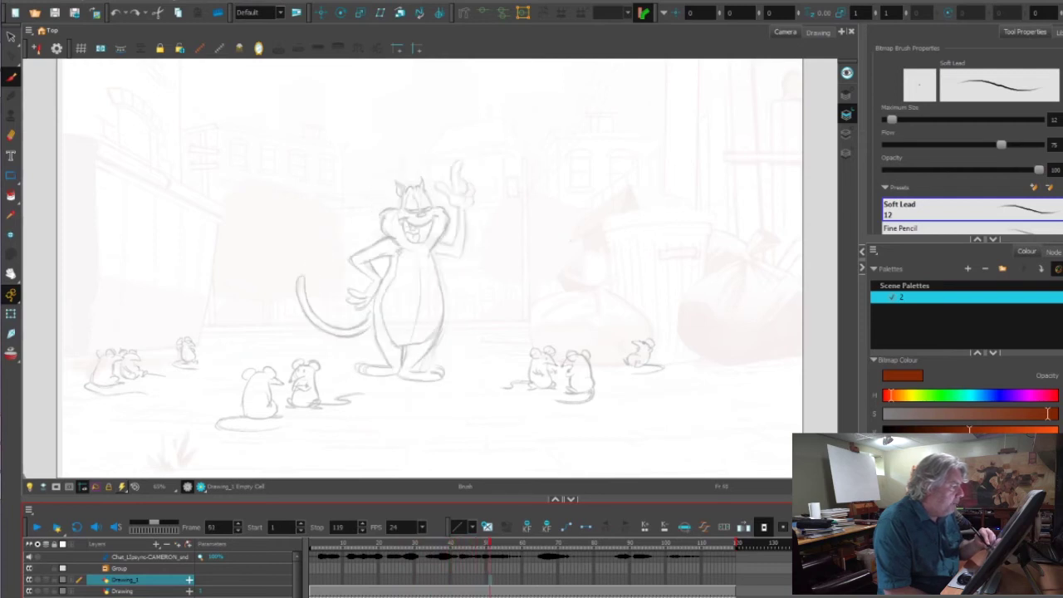
key("period")
key("period")
key("period")
key("period")
key("period")
key("period")
key("period")
key("period")
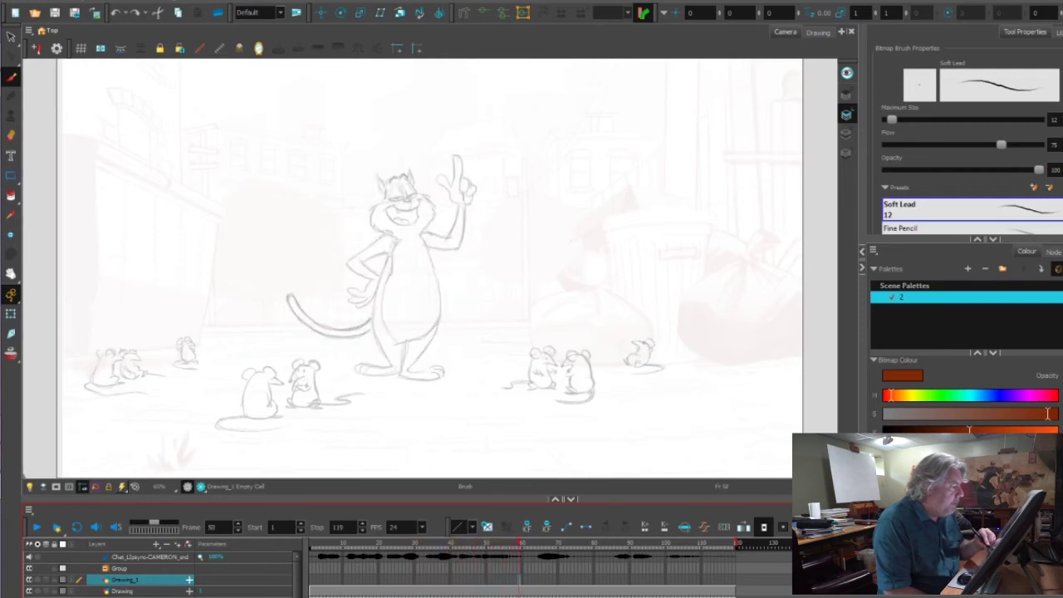
key("period")
key("period")
key("period")
key("period")
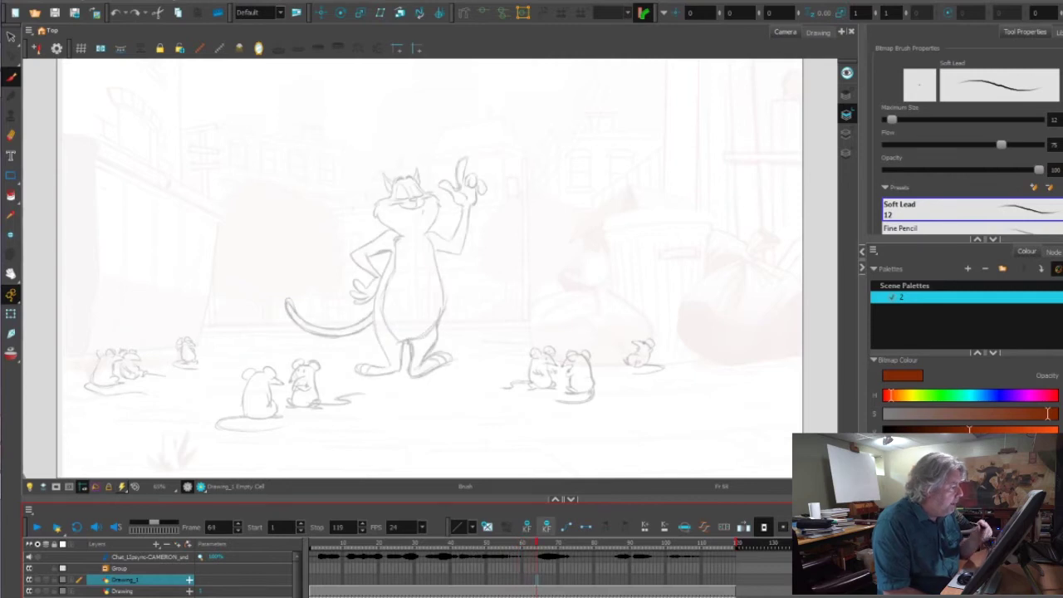
key("period")
key("period")
key("period")
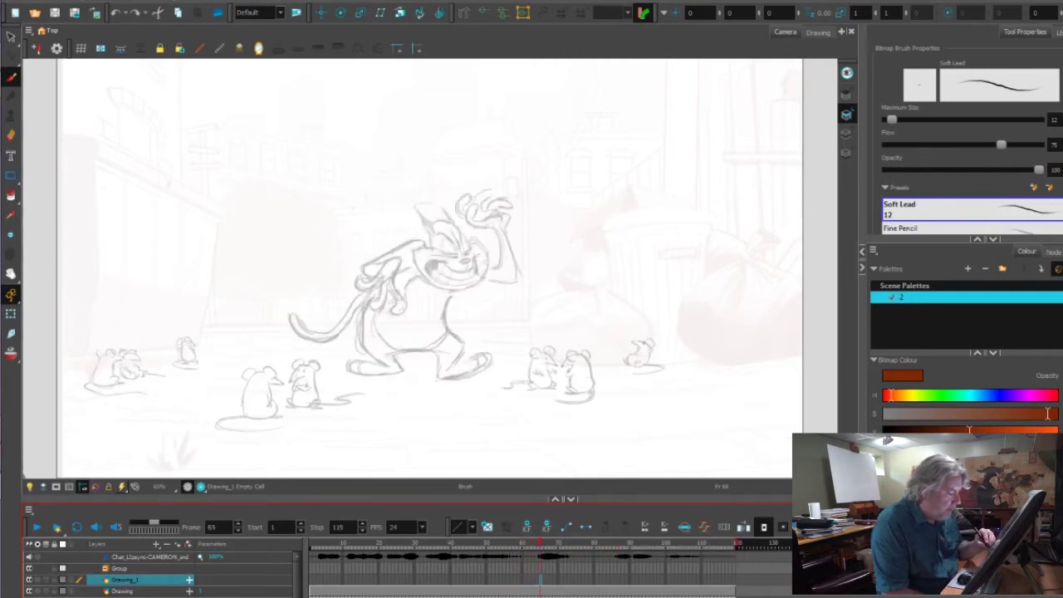
Step: Replay the action several times from early frames, finishing on frame 33
key("comma")
key("comma")
key("comma")
key("comma")
key("comma")
key("comma")
key("comma")
key("comma")
key("comma")
key("comma")
key("comma")
key("comma")
key("comma")
key("comma")
key("comma")
key("comma")
key("comma")
key("comma")
key("comma")
key("comma")
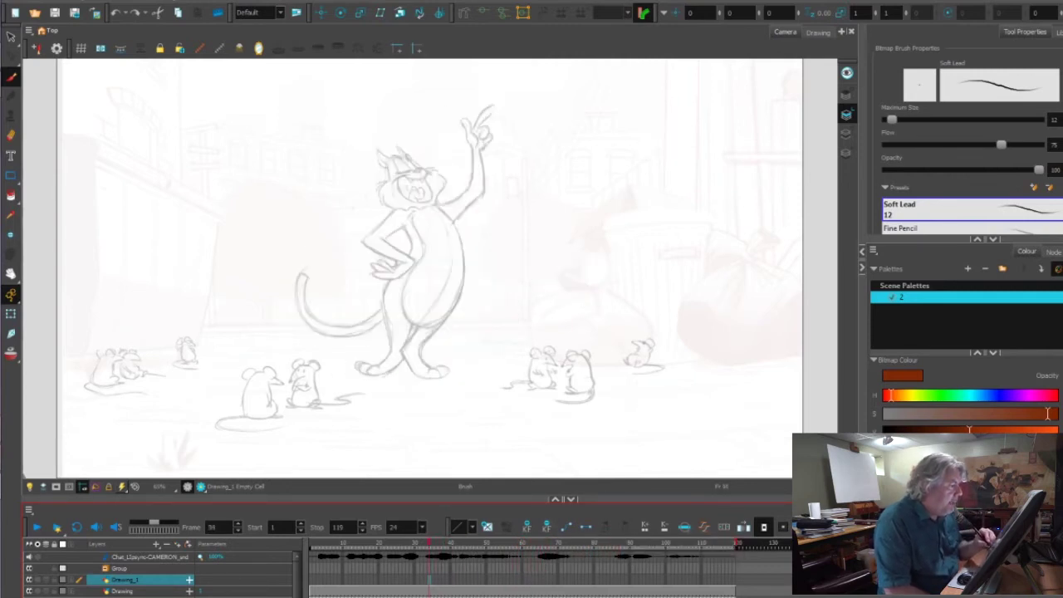
key("period")
key("period")
key("period")
key("period")
key("period")
key("period")
key("period")
key("period")
key("period")
key("period")
key("period")
key("period")
key("period")
key("period")
key("period")
key("period")
key("period")
key("period")
key("period")
key("period")
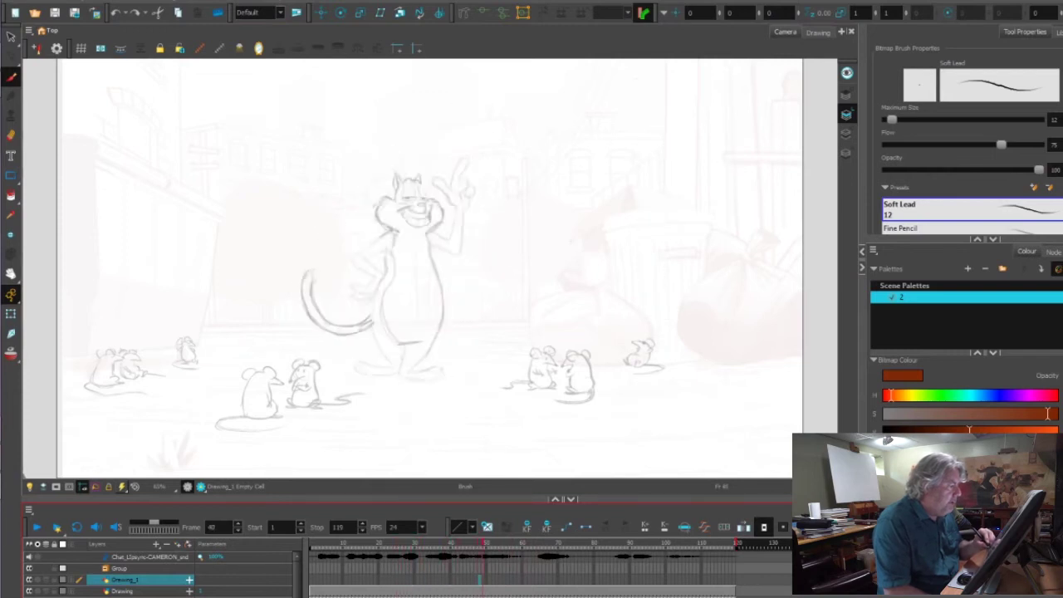
key("comma")
key("comma")
key("comma")
key("comma")
key("comma")
key("comma")
key("comma")
key("comma")
key("comma")
key("comma")
key("comma")
key("comma")
key("comma")
key("comma")
key("comma")
key("comma")
key("comma")
key("comma")
key("comma")
key("comma")
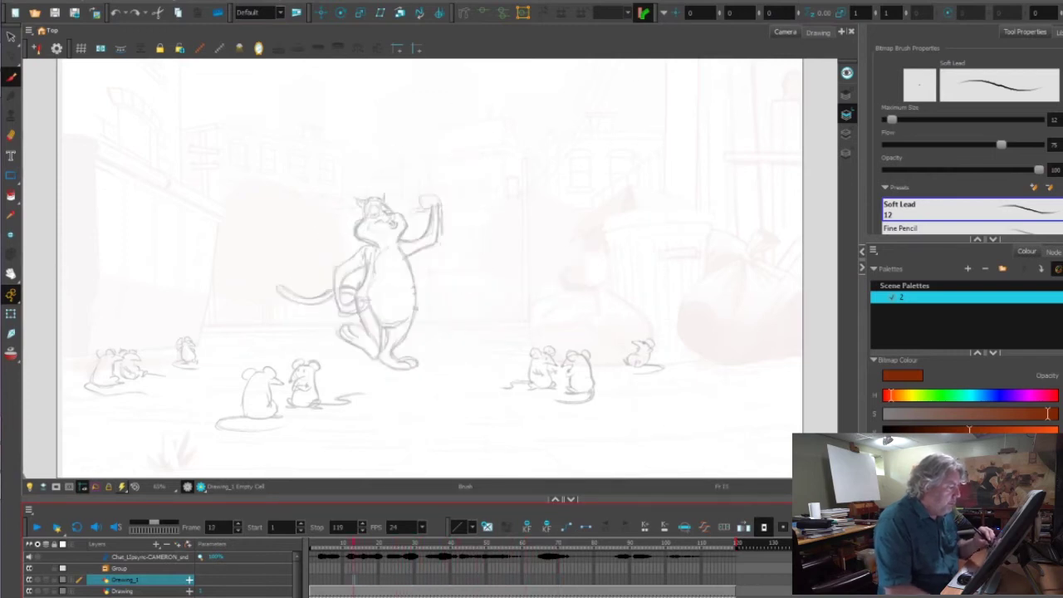
key("period")
key("period")
key("period")
key("period")
key("period")
key("period")
key("period")
key("period")
key("period")
key("period")
key("period")
key("period")
key("period")
key("period")
key("period")
key("period")
key("period")
key("period")
key("period")
key("period")
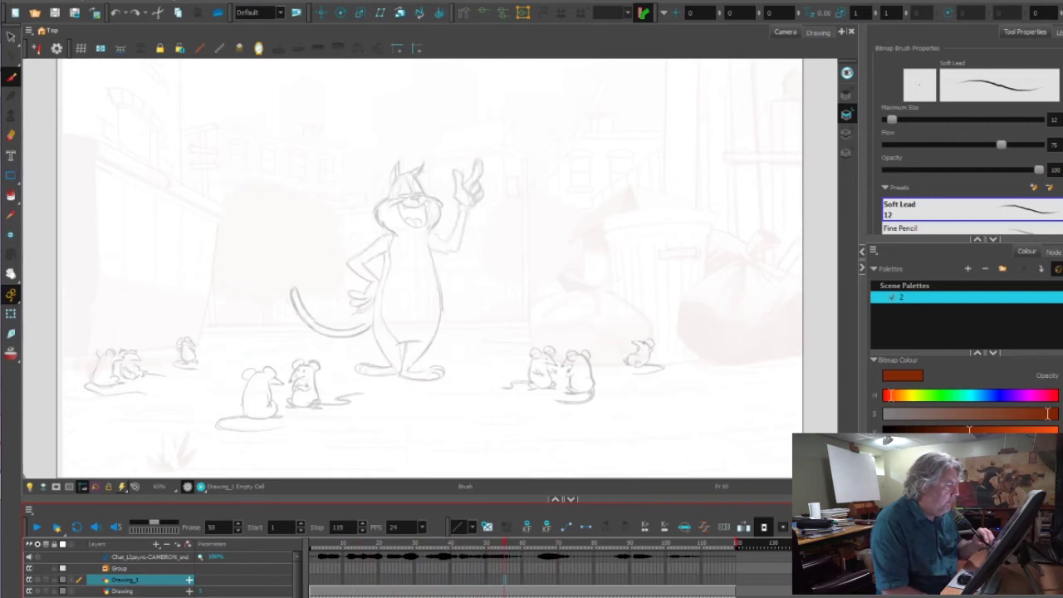
key("comma")
key("comma")
key("comma")
key("comma")
key("comma")
key("comma")
key("comma")
key("comma")
key("comma")
key("comma")
key("comma")
key("comma")
key("comma")
key("comma")
key("comma")
key("comma")
key("comma")
key("comma")
key("comma")
key("comma")
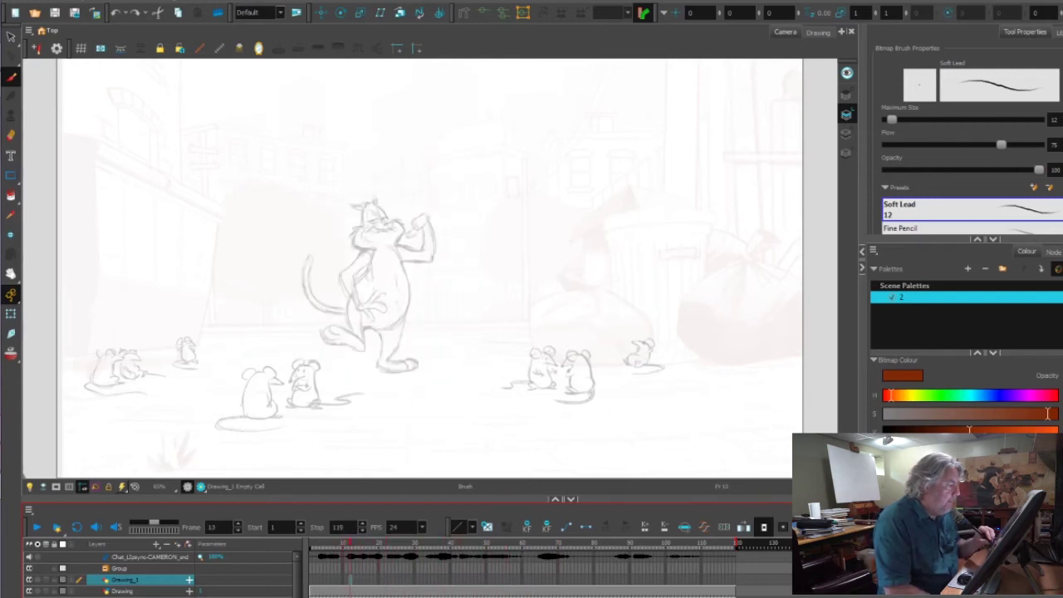
key("period")
key("period")
key("period")
key("period")
key("period")
key("period")
key("period")
key("period")
key("period")
key("period")
key("period")
key("period")
key("period")
key("period")
key("period")
key("period")
key("period")
key("period")
key("period")
key("period")
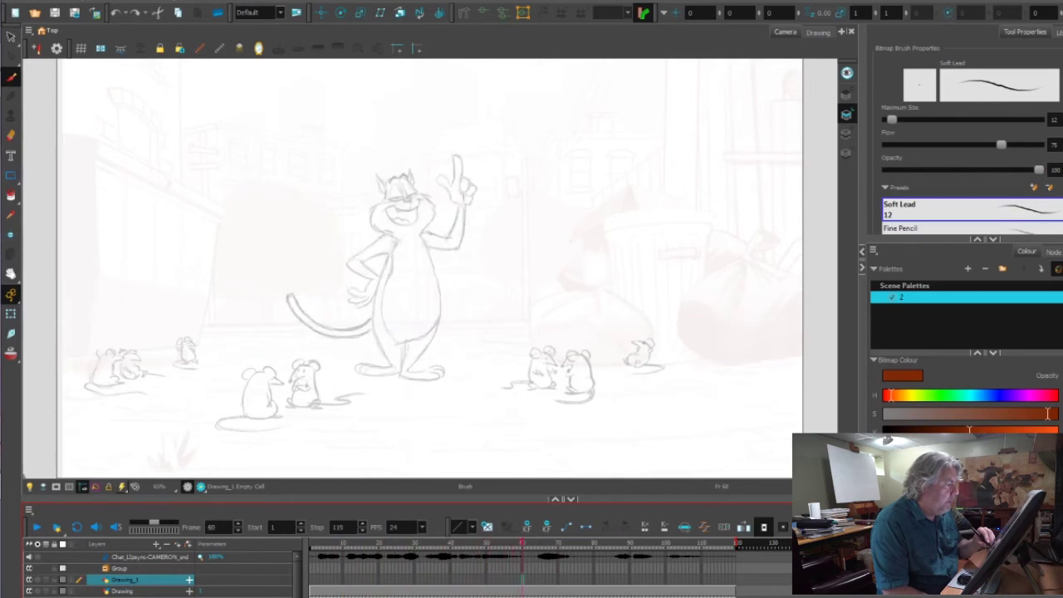
key("comma")
key("comma")
key("comma")
key("comma")
key("comma")
key("comma")
key("comma")
key("comma")
key("comma")
key("comma")
key("comma")
key("comma")
key("comma")
key("comma")
key("comma")
key("comma")
key("comma")
key("comma")
key("comma")
key("comma")
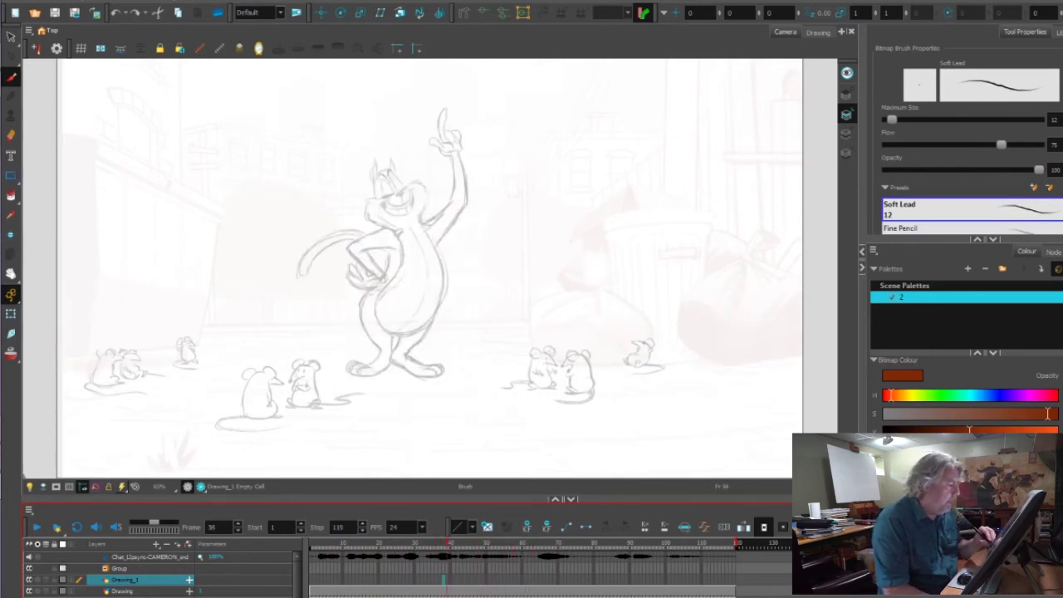
key("comma")
key("comma")
key("comma")
key("comma")
key("comma")
key("comma")
key("comma")
key("comma")
key("comma")
key("comma")
key("comma")
key("comma")
key("comma")
key("comma")
key("comma")
key("comma")
key("comma")
key("comma")
key("comma")
key("comma")
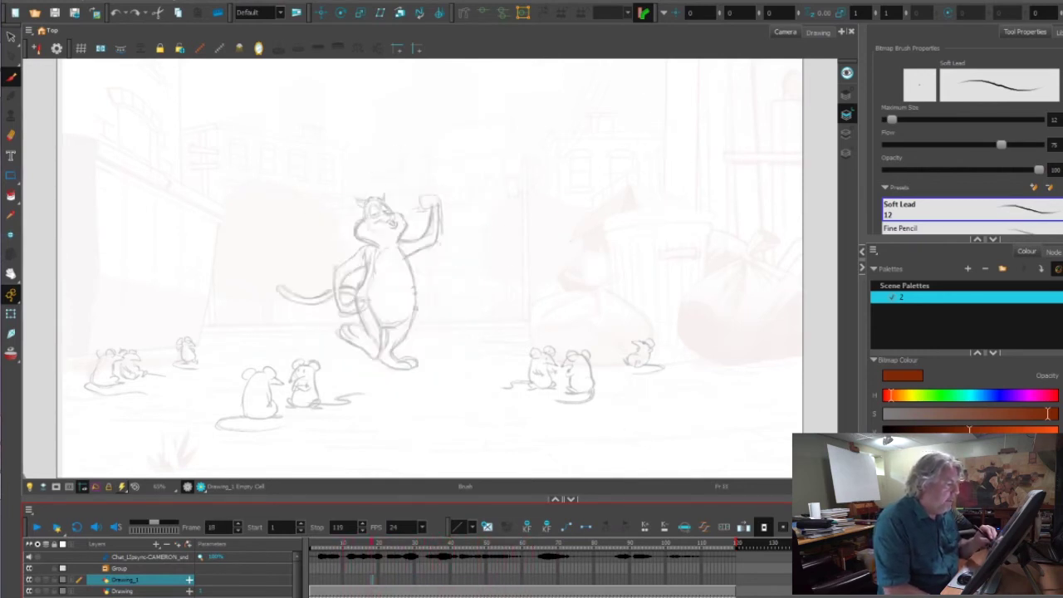
key("period")
key("period")
key("period")
key("period")
key("period")
key("period")
key("period")
key("period")
key("period")
key("period")
key("period")
key("period")
key("period")
key("period")
key("period")
key("period")
key("period")
key("period")
key("period")
key("period")
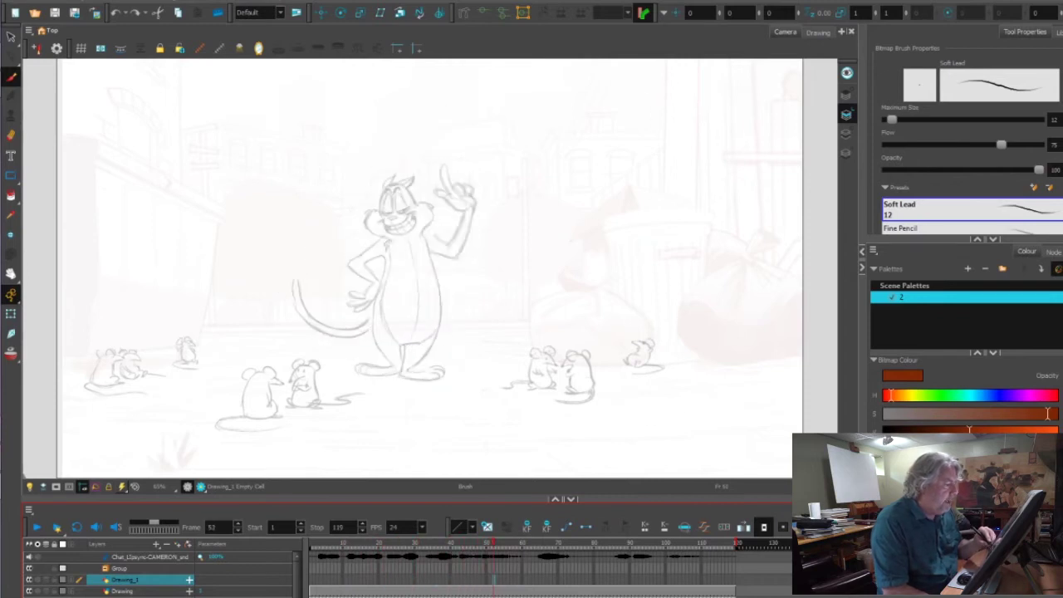
key("period")
key("period")
key("period")
key("period")
key("period")
key("period")
key("period")
key("period")
key("period")
key("period")
key("period")
key("period")
key("period")
key("period")
key("period")
key("period")
key("period")
key("period")
key("period")
key("period")
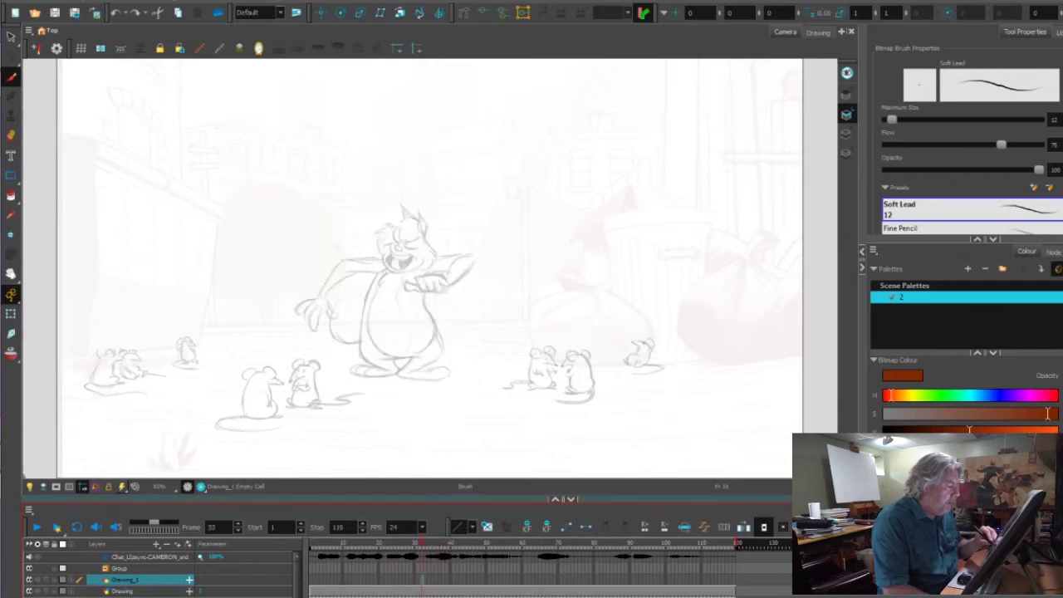
Step: Flag the cat's feet with a red ellipse, then step ahead to frame 54 with the finger raised
left_click_drag(341, 372, 365, 367)
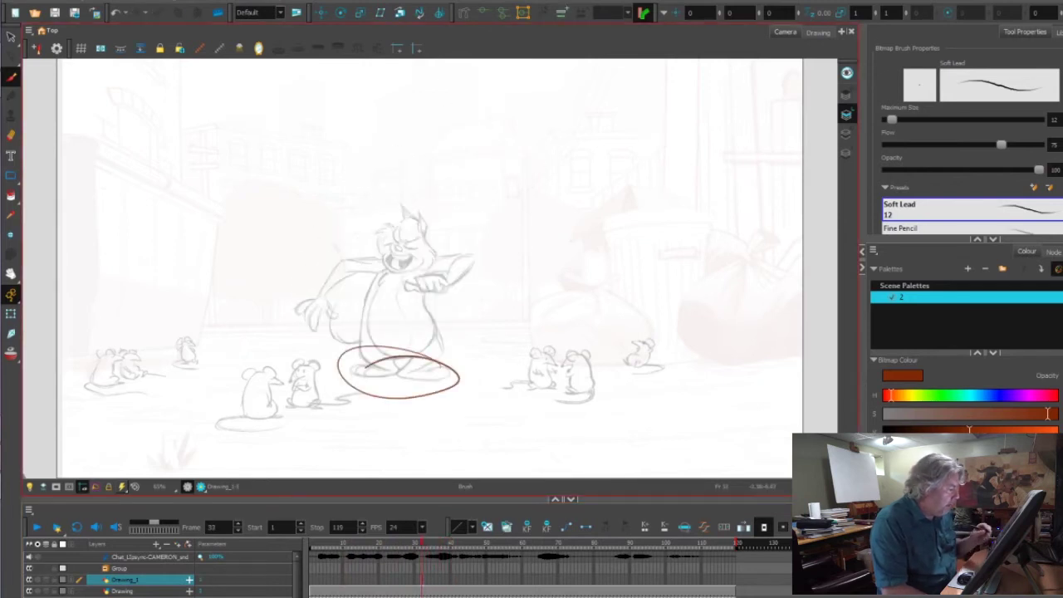
key("comma")
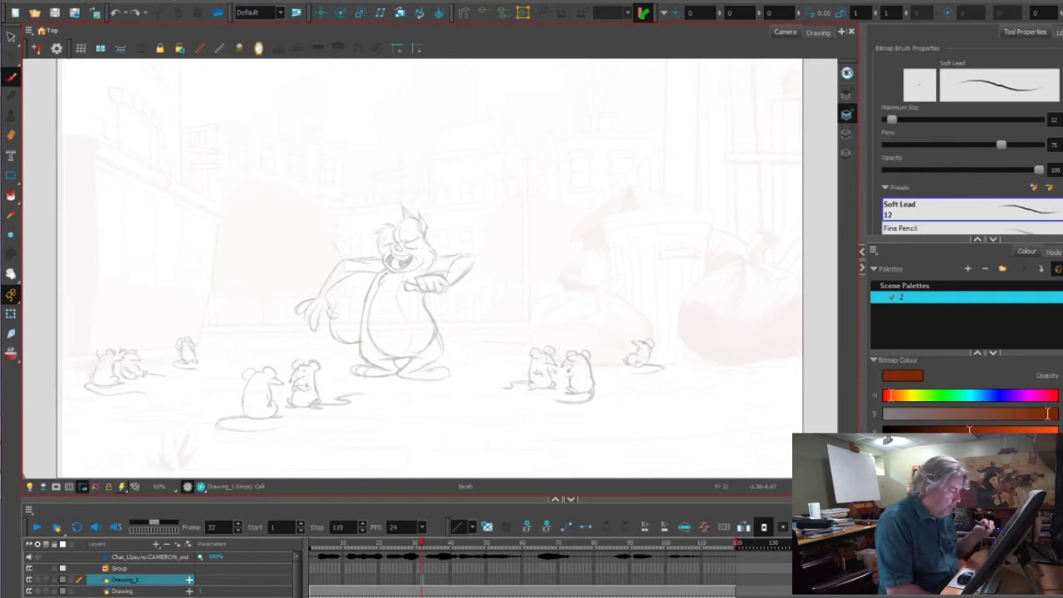
key("period")
key("period")
key("period")
key("period")
key("period")
key("period")
key("period")
key("period")
key("period")
key("period")
key("period")
key("period")
key("period")
key("period")
key("period")
key("period")
key("period")
key("period")
key("period")
key("period")
key("period")
key("period")
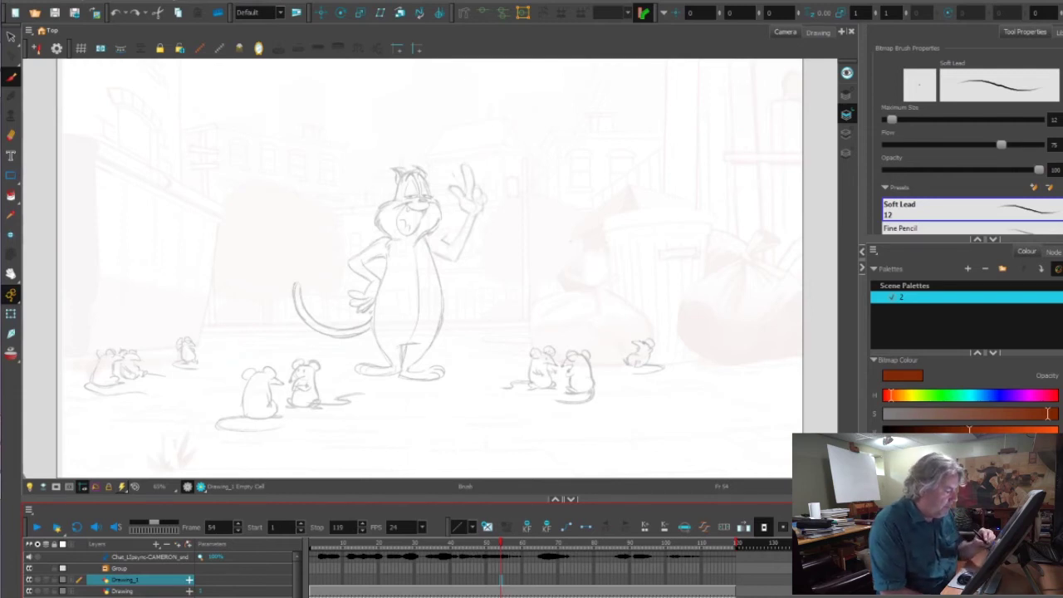
Step: Play the animation from frame 54 to the cat's clawed lunge at frame 71
key("Return")
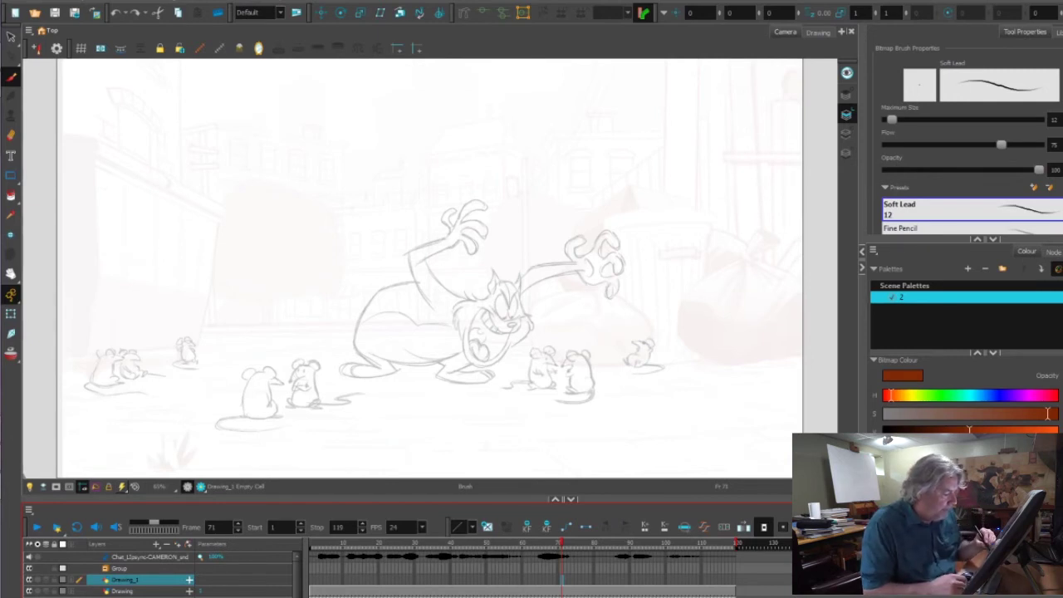
Step: Flip between nearby poses around frames 65 to 72, then jump back to frame 58
key("comma")
key("comma")
key("comma")
key("comma")
key("comma")
key("comma")
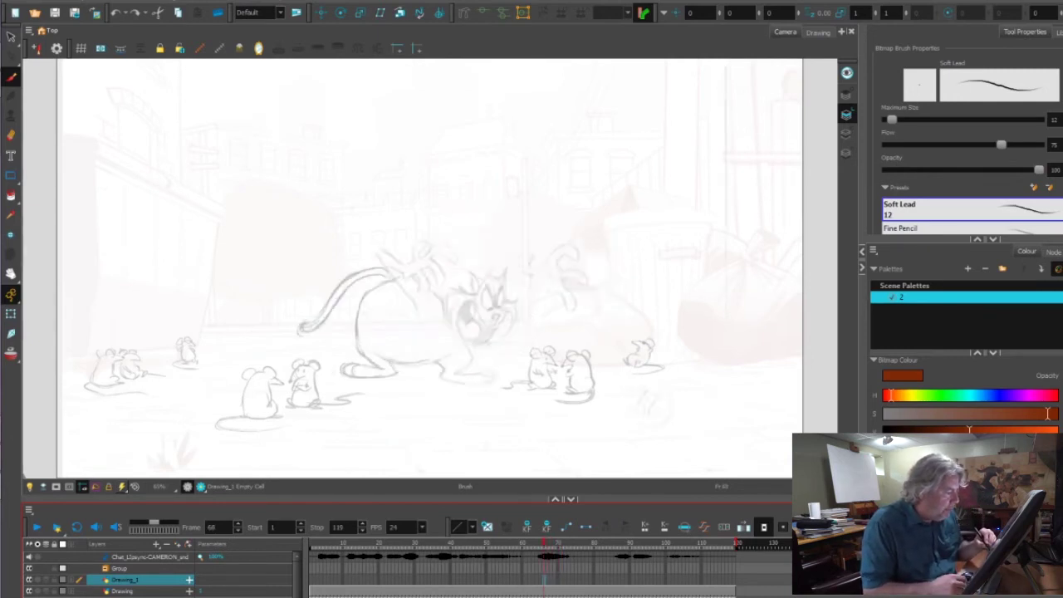
key("period")
key("period")
key("period")
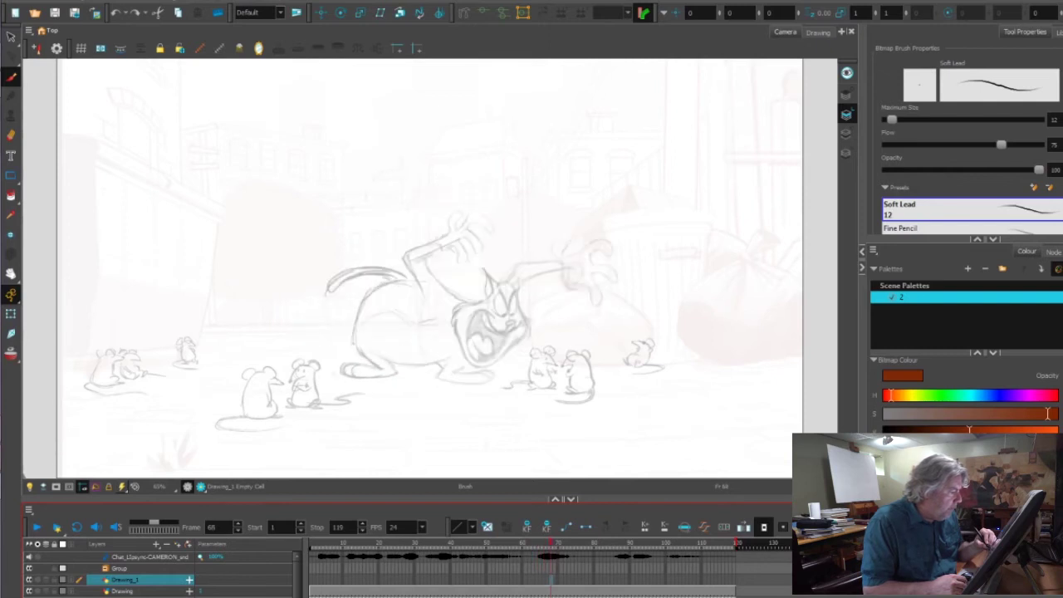
key("comma")
key("comma")
key("comma")
key("comma")
key("comma")
key("period")
key("period")
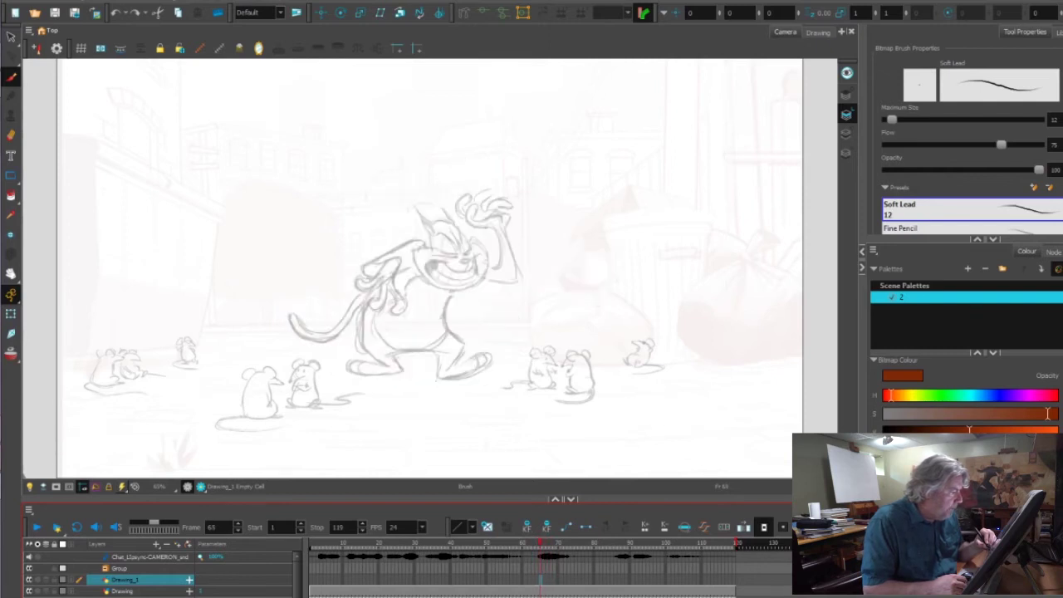
key("period")
key("period")
key("period")
key("comma")
key("period")
key("period")
key("period")
key("period")
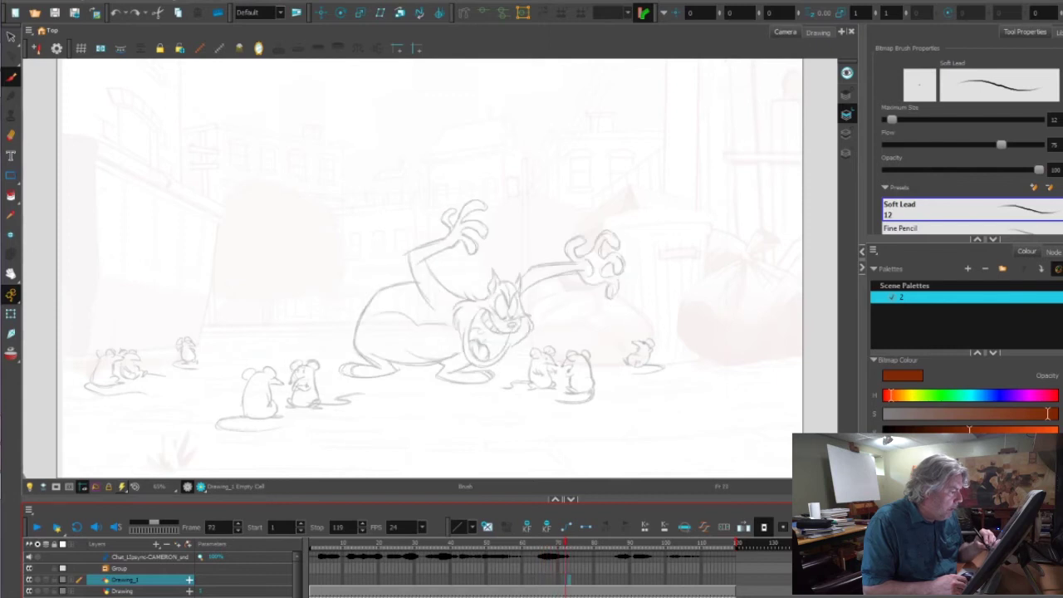
key("period")
key("period")
key("period")
key("period")
key("period")
key("period")
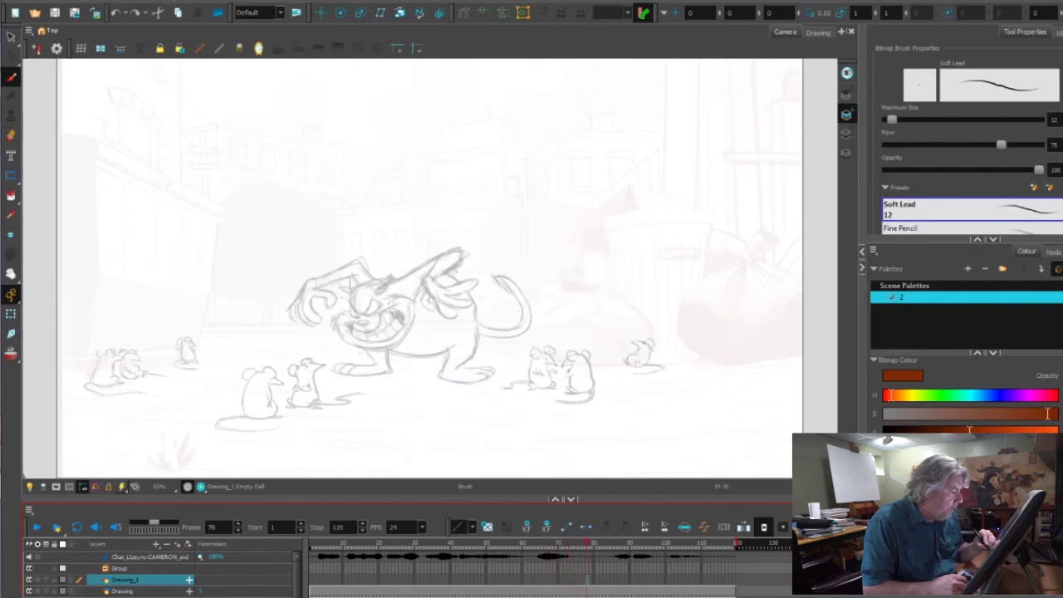
key("comma")
key("comma")
key("comma")
key("comma")
key("comma")
key("comma")
key("comma")
key("comma")
key("comma")
key("comma")
key("comma")
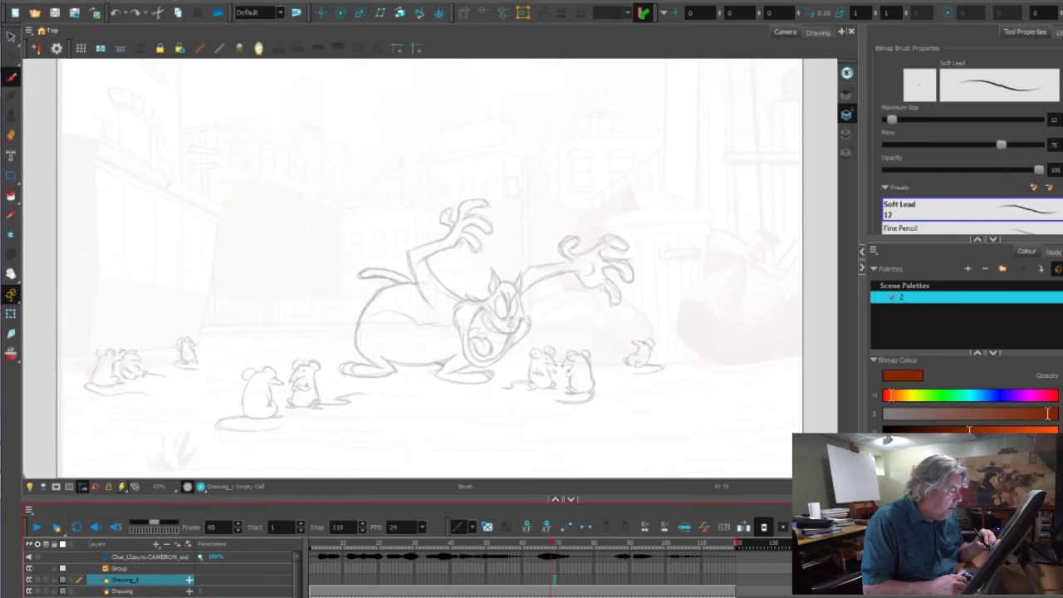
key("comma")
key("comma")
key("comma")
key("comma")
key("comma")
key("comma")
key("comma")
key("comma")
key("comma")
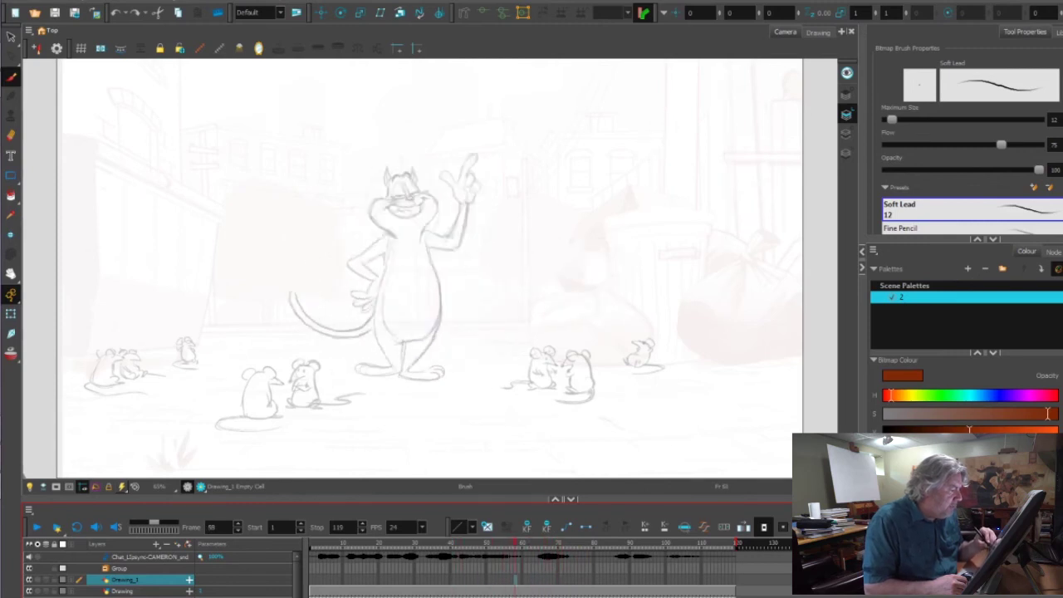
Step: Alternate between frames 54–60 and 75–91 to compare poses, stopping on frame 84
key("period")
key("period")
key("period")
key("period")
key("period")
key("period")
key("period")
key("period")
key("period")
key("period")
key("period")
key("period")
key("period")
key("period")
key("period")
key("period")
key("period")
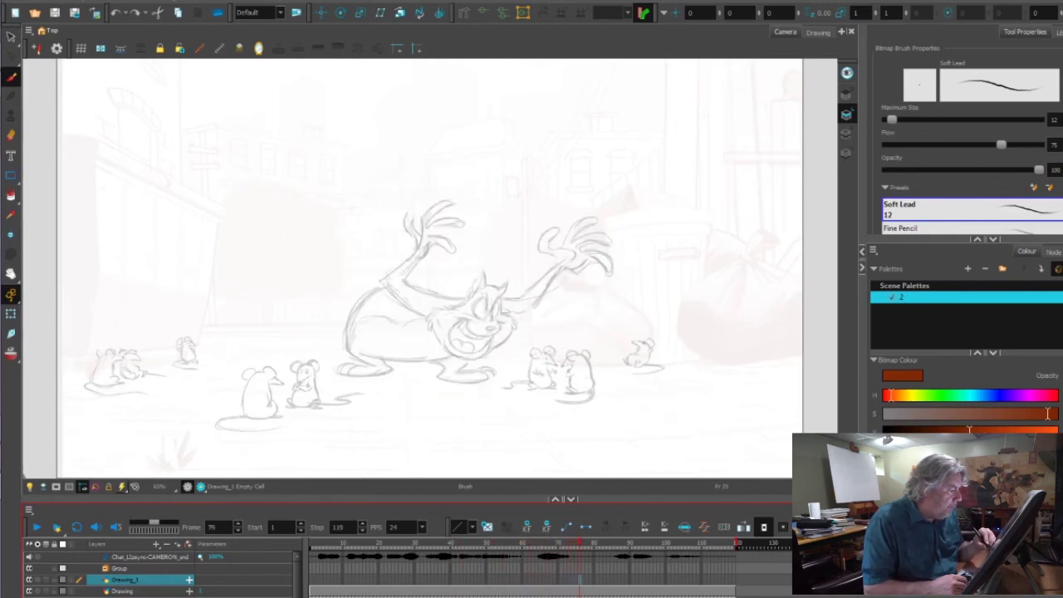
key("comma")
key("comma")
key("comma")
key("comma")
key("comma")
key("comma")
key("comma")
key("comma")
key("comma")
key("comma")
key("comma")
key("comma")
key("comma")
key("comma")
key("comma")
key("comma")
key("comma")
key("comma")
key("comma")
key("comma")
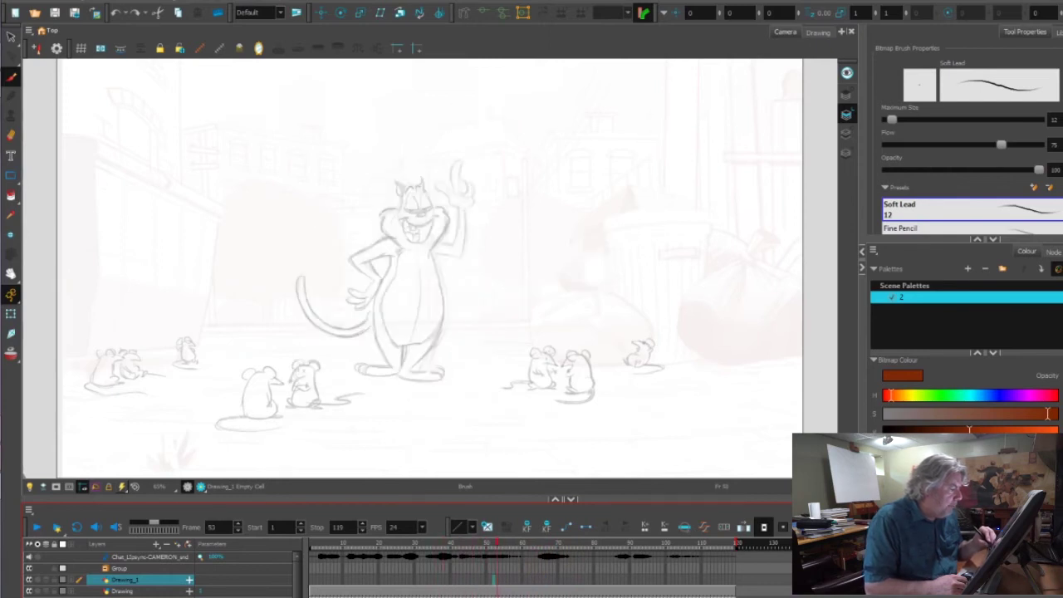
key("period")
key("period")
key("period")
key("period")
key("period")
key("period")
key("period")
key("period")
key("period")
key("period")
key("period")
key("period")
key("period")
key("period")
key("period")
key("period")
key("period")
key("period")
key("period")
key("period")
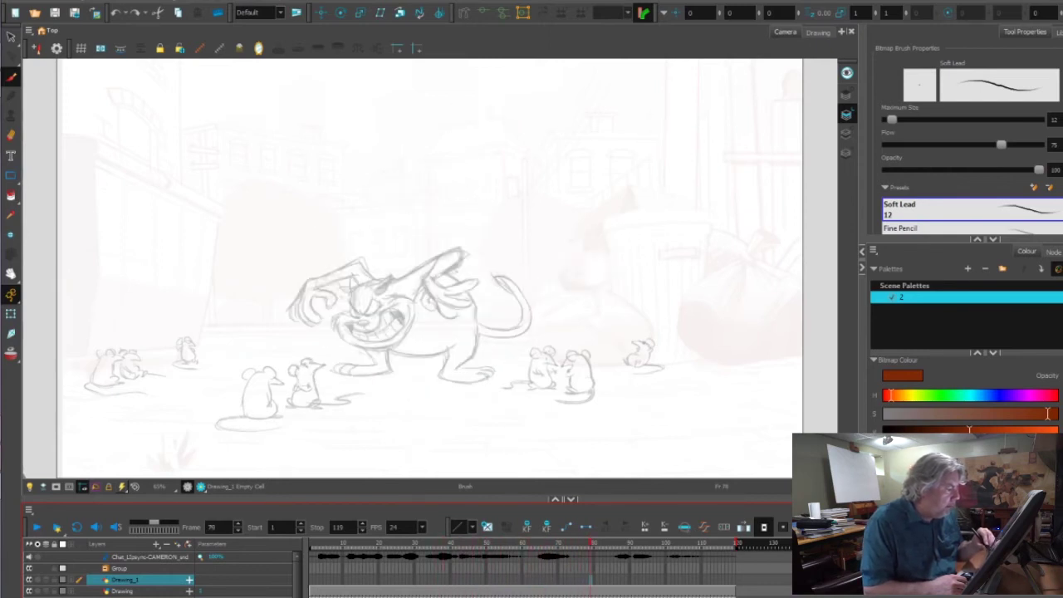
key("comma")
key("comma")
key("comma")
key("comma")
key("comma")
key("comma")
key("comma")
key("comma")
key("comma")
key("comma")
key("comma")
key("comma")
key("comma")
key("comma")
key("comma")
key("comma")
key("comma")
key("comma")
key("comma")
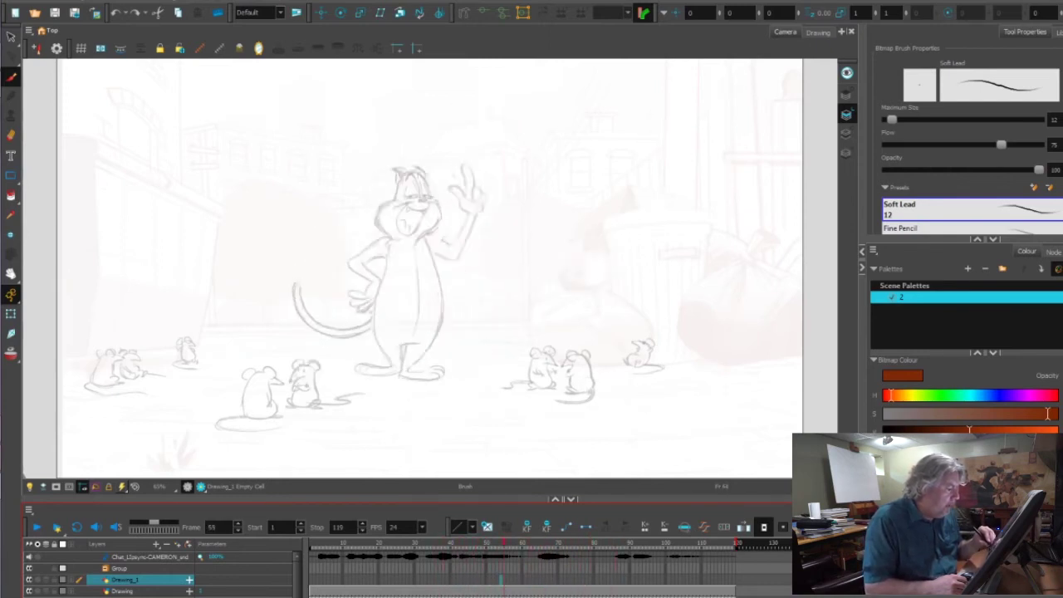
key("period")
key("period")
key("period")
key("period")
key("period")
key("period")
key("period")
key("period")
key("period")
key("period")
key("period")
key("period")
key("period")
key("period")
key("period")
key("period")
key("period")
key("period")
key("period")
key("period")
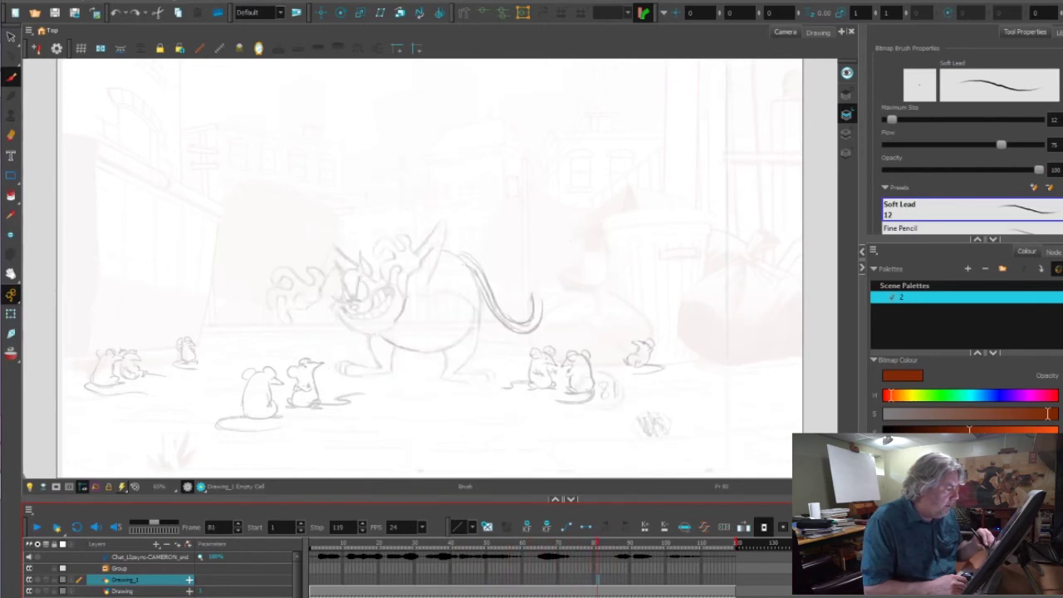
key("comma")
key("comma")
key("comma")
key("comma")
key("comma")
key("comma")
key("comma")
key("comma")
key("comma")
key("comma")
key("comma")
key("comma")
key("comma")
key("comma")
key("comma")
key("comma")
key("comma")
key("comma")
key("comma")
key("comma")
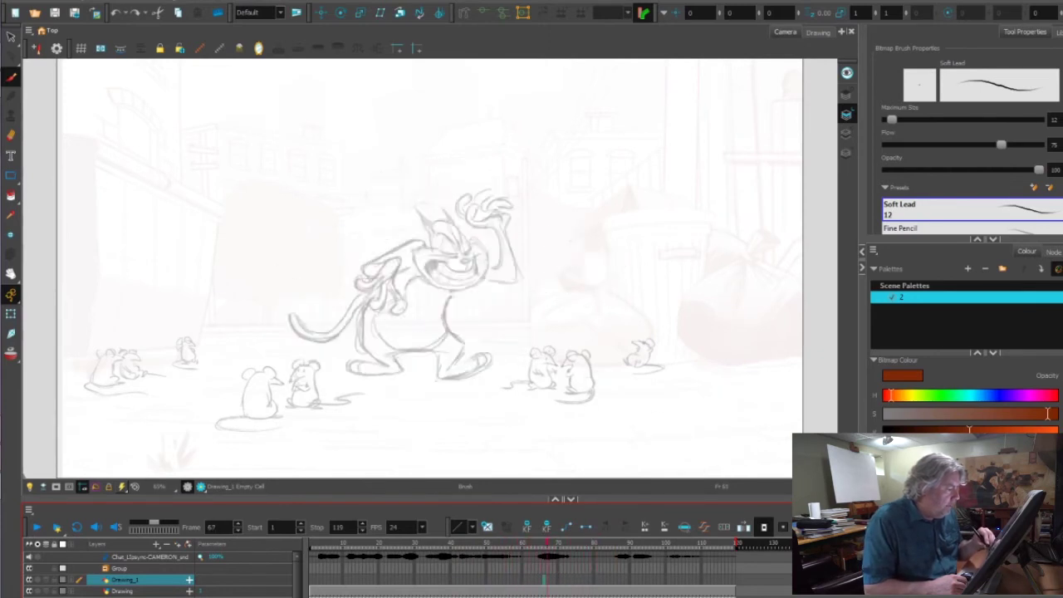
key("period")
key("period")
key("period")
key("period")
key("period")
key("period")
key("period")
key("period")
key("period")
key("period")
key("period")
key("period")
key("period")
key("period")
key("period")
key("period")
key("period")
key("period")
key("period")
key("period")
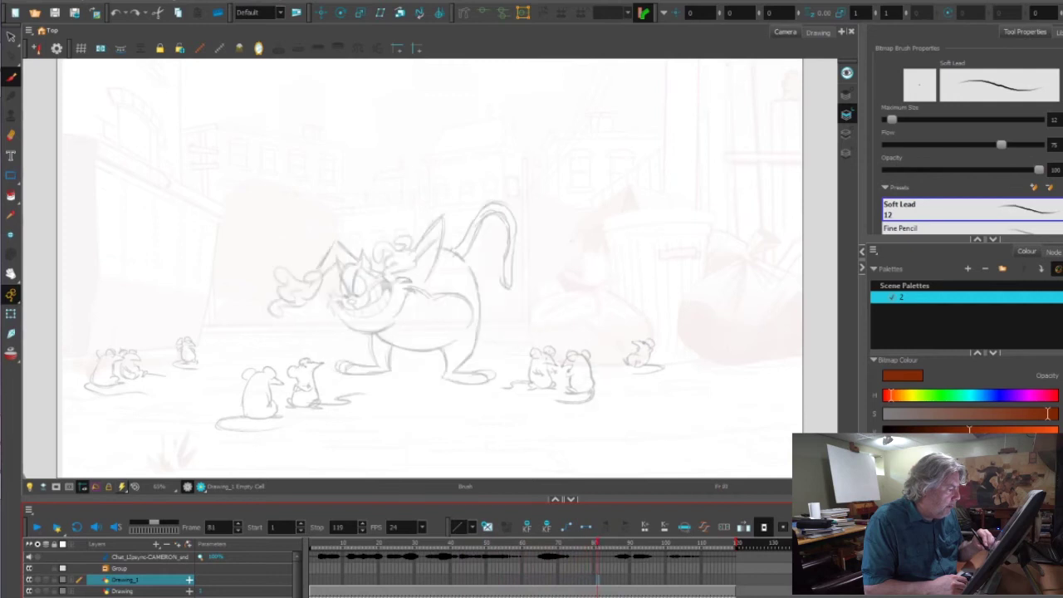
key("period")
key("period")
key("comma")
key("comma")
key("comma")
key("comma")
key("comma")
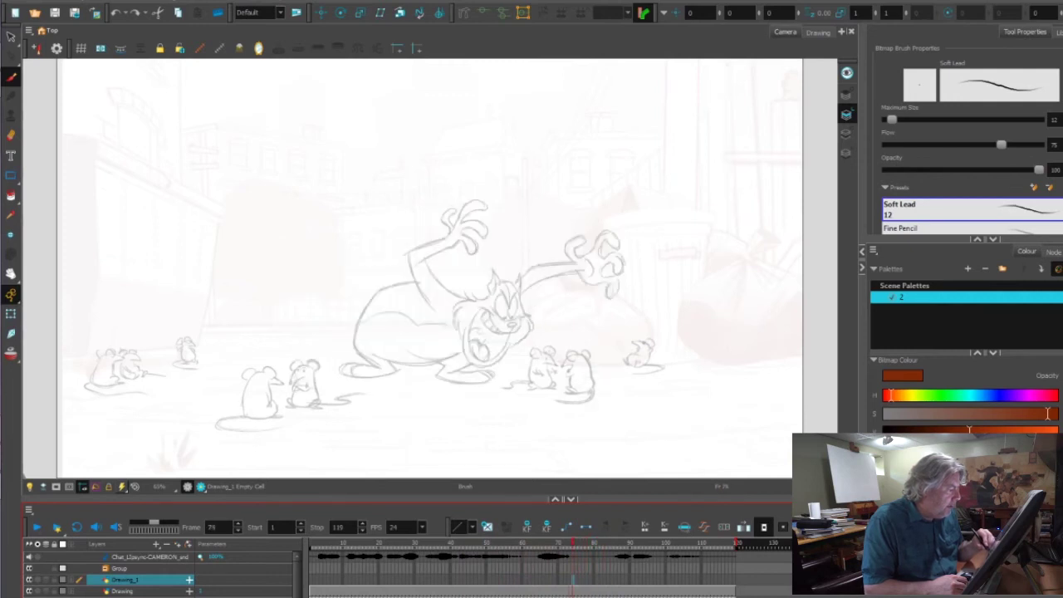
key("comma")
key("comma")
key("comma")
key("comma")
key("comma")
key("period")
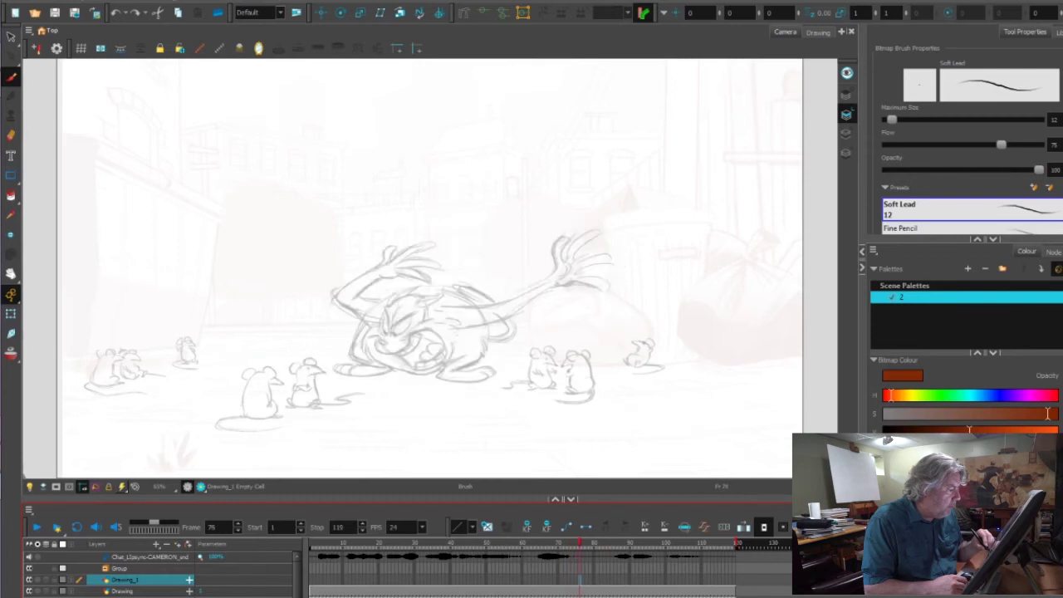
key("period")
key("period")
key("period")
key("period")
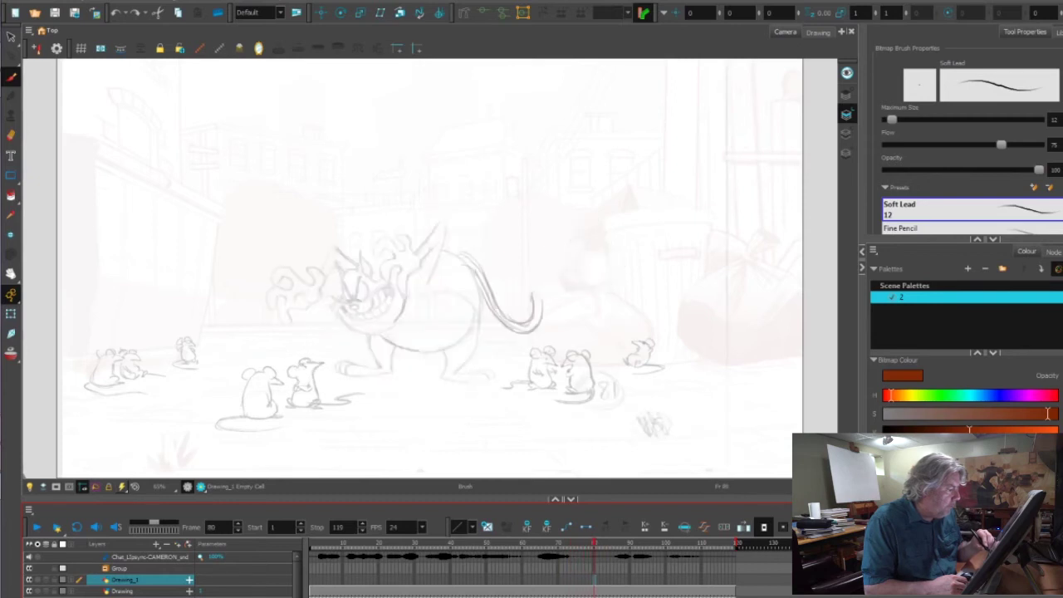
key("period")
key("period")
key("period")
key("period")
key("period")
key("period")
key("period")
key("period")
key("period")
key("comma")
key("comma")
key("comma")
key("comma")
key("comma")
key("comma")
key("comma")
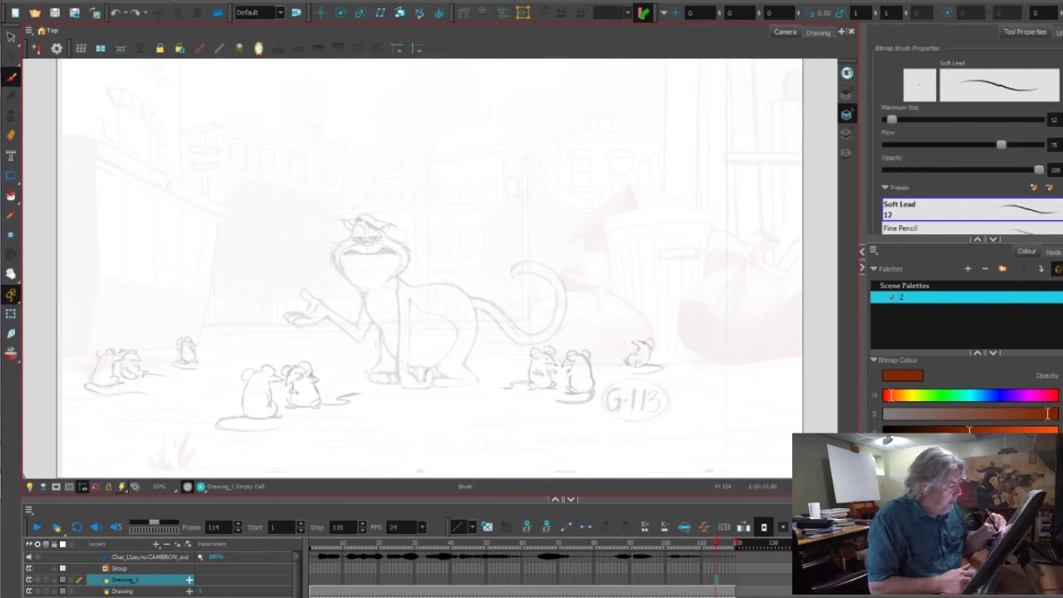
key("comma")
key("period")
key("period")
key("period")
key("period")
key("period")
key("period")
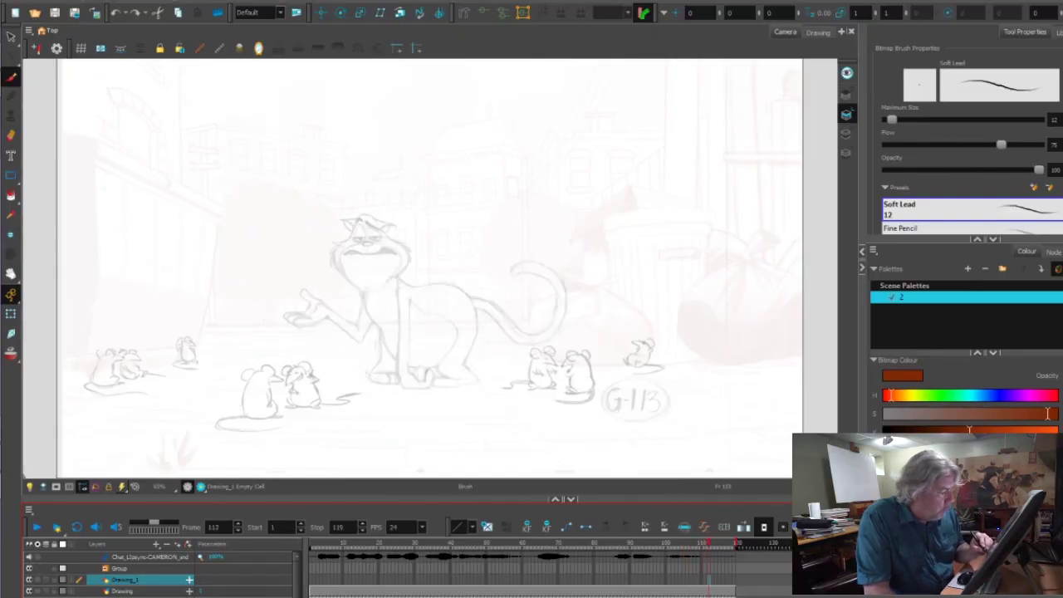
Step: Flip between frames 93 and 110 through the lunge into the shrug, stopping on frame 109
key("comma")
key("comma")
key("comma")
key("comma")
key("comma")
key("comma")
key("comma")
key("comma")
key("comma")
key("comma")
key("comma")
key("comma")
key("comma")
key("comma")
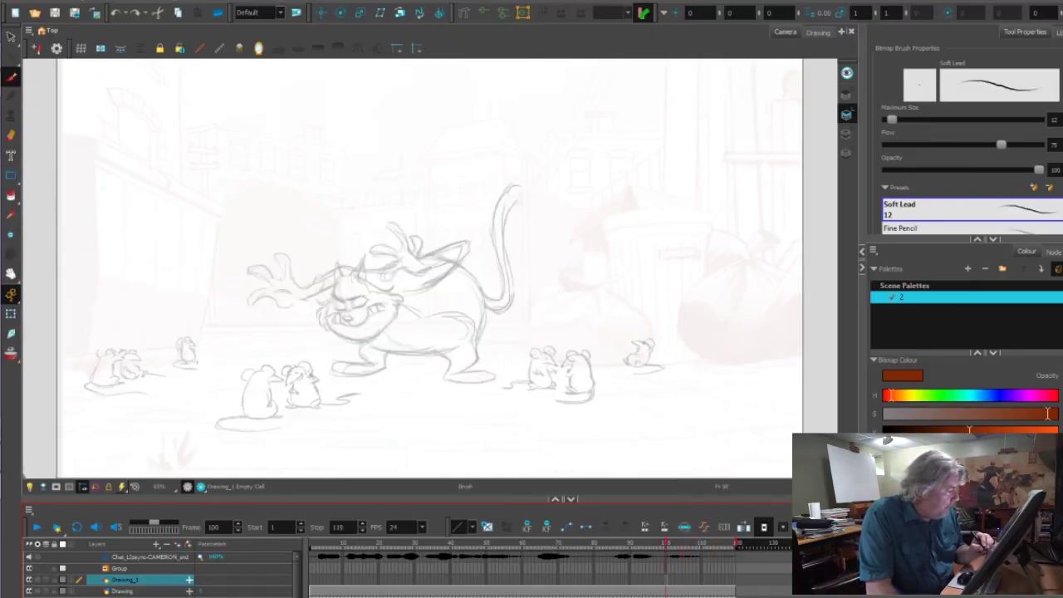
key("comma")
key("comma")
key("comma")
key("comma")
key("comma")
key("comma")
key("comma")
key("comma")
key("comma")
key("comma")
key("comma")
key("comma")
key("comma")
key("comma")
key("comma")
key("comma")
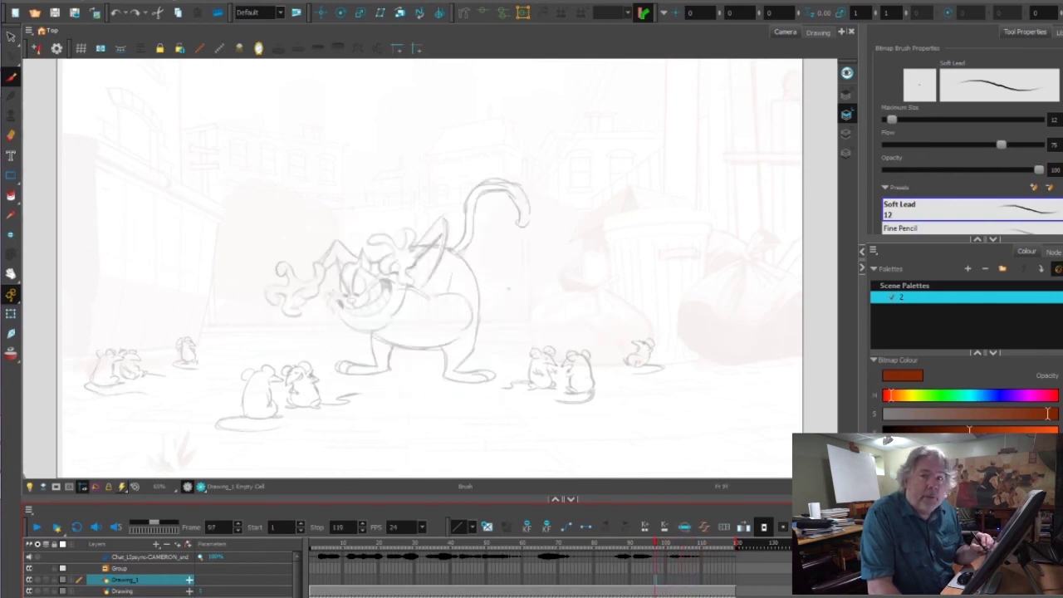
key("period")
key("period")
key("period")
key("period")
key("period")
key("period")
key("period")
key("period")
key("period")
key("period")
key("period")
key("period")
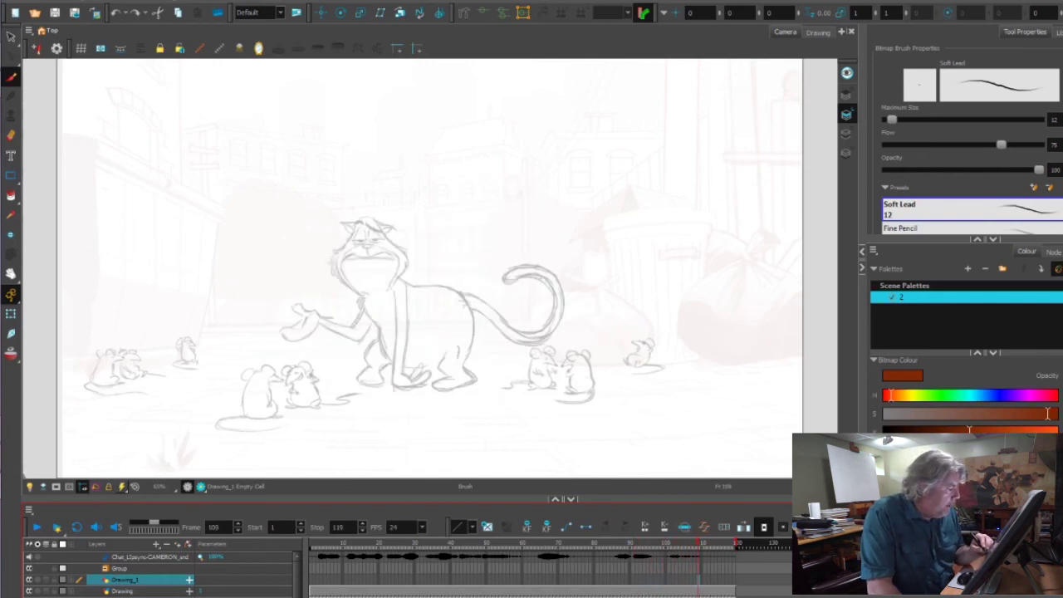
key("period")
key("period")
key("period")
key("period")
key("comma")
key("comma")
key("comma")
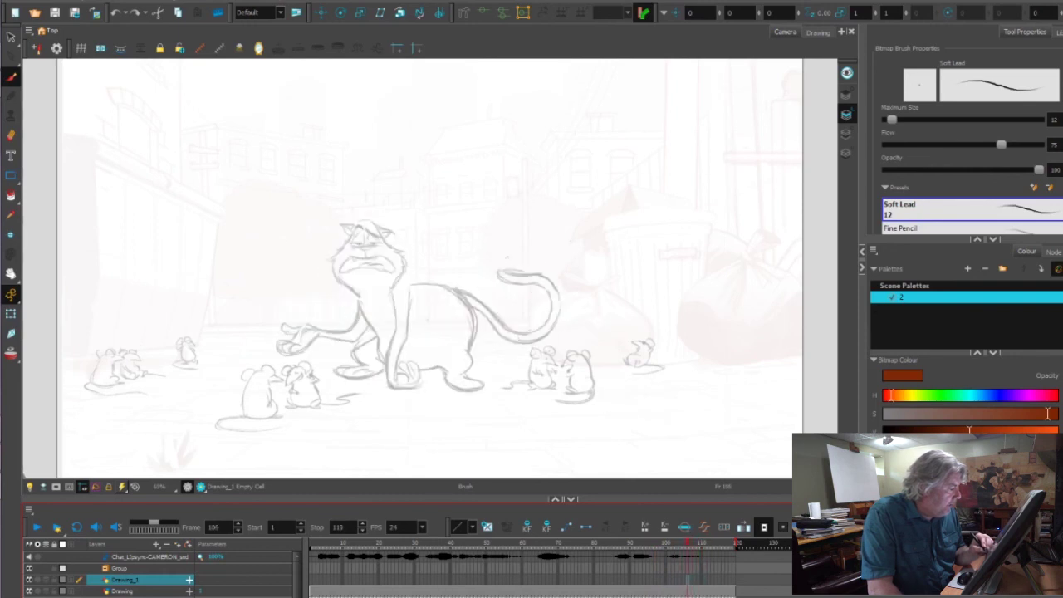
key("period")
key("period")
key("period")
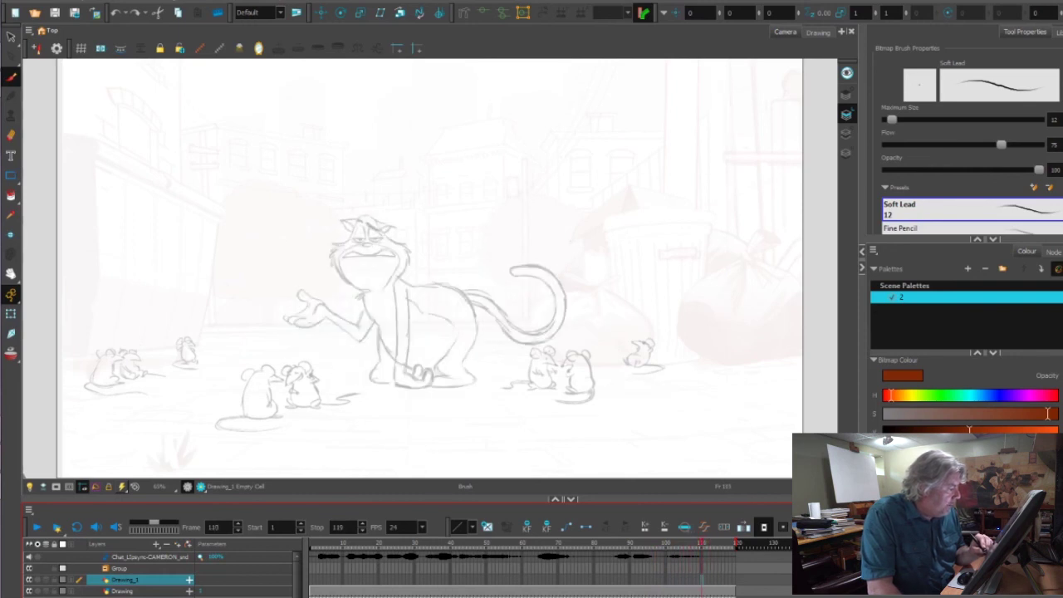